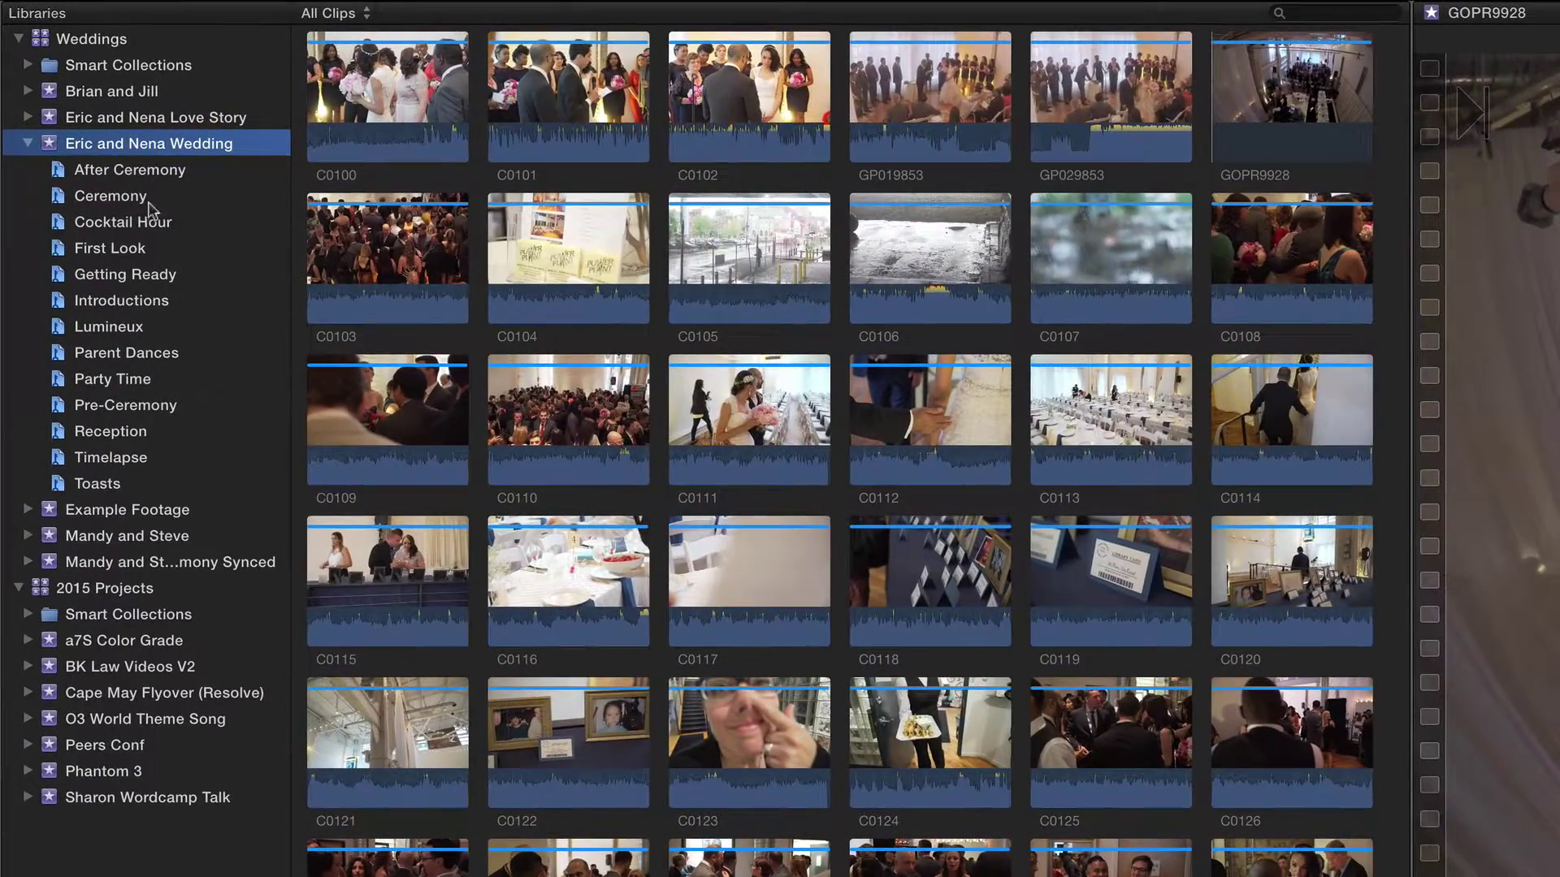
Browse the First Look, Party Time and Pre-Ceremony events, then return to all Eric and Nena Wedding clips
left_click(66, 133)
left_click(120, 380)
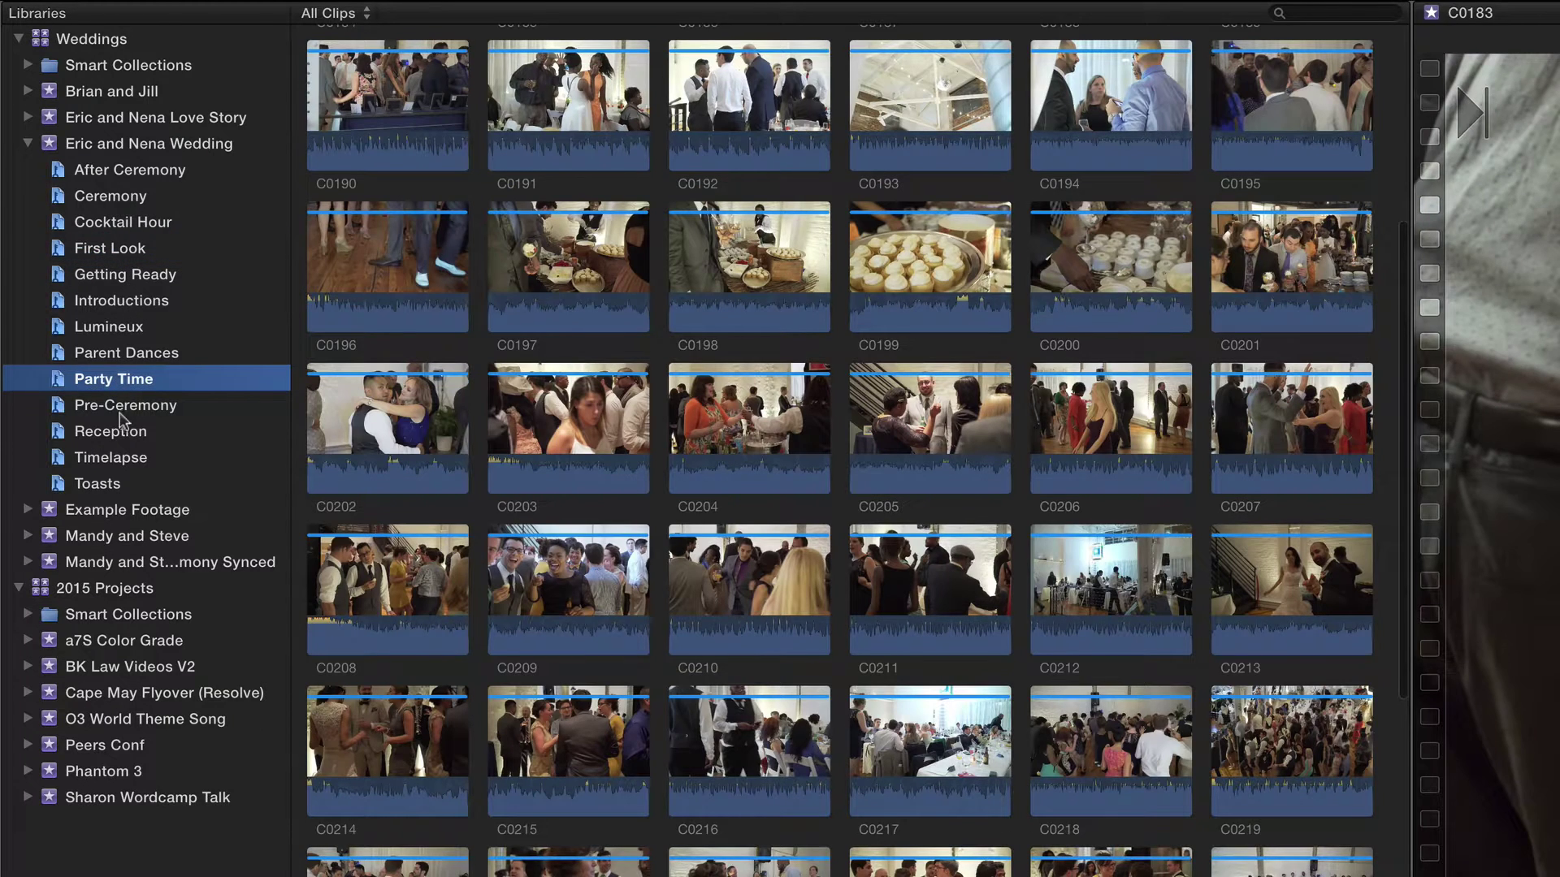
left_click(125, 406)
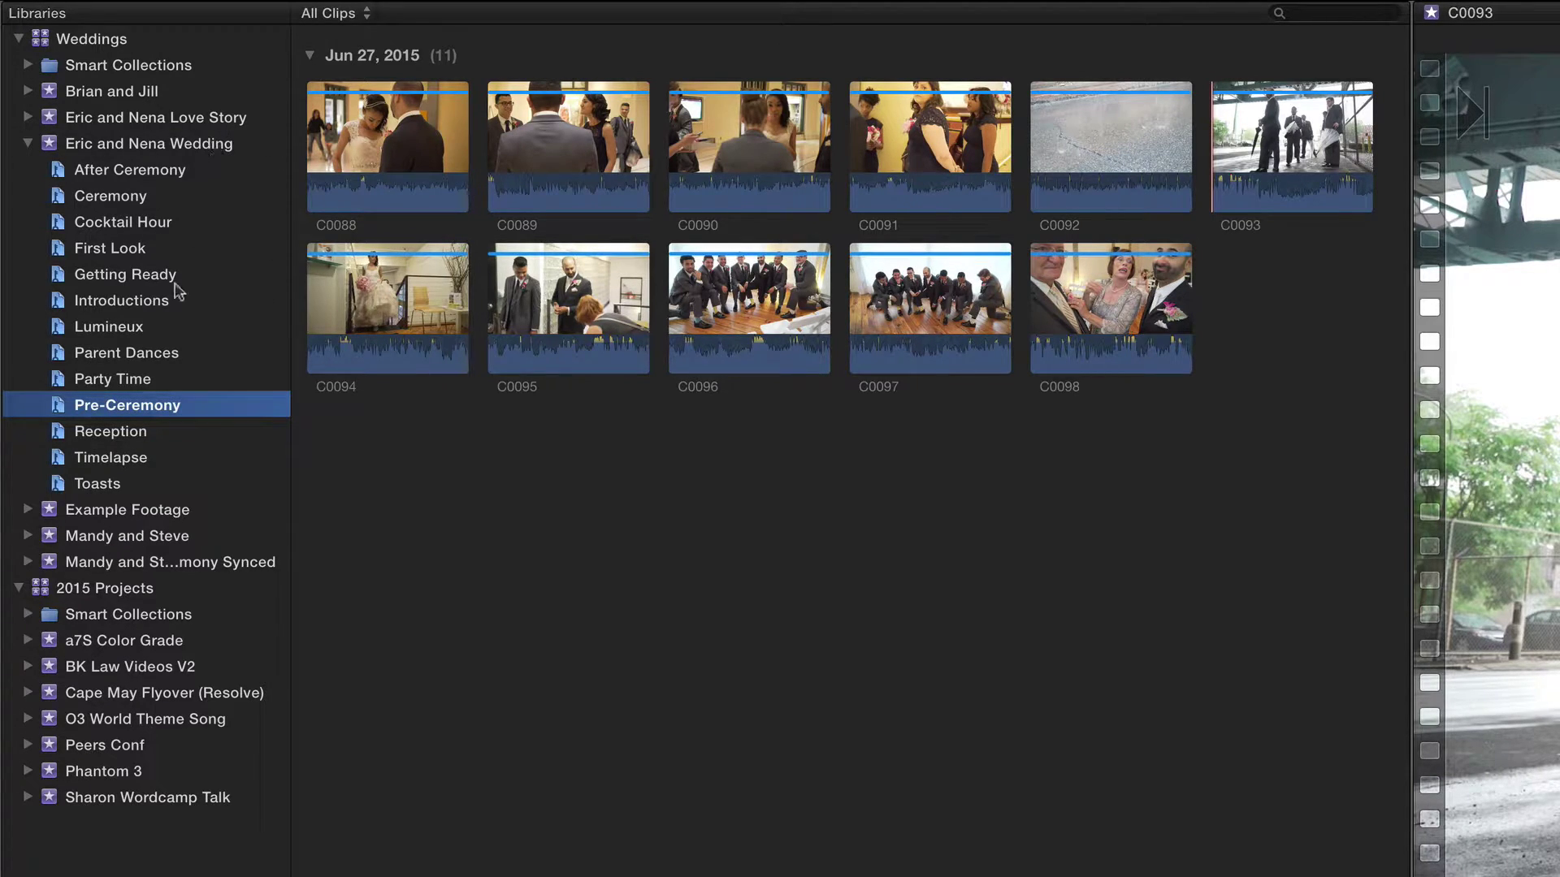
left_click(189, 144)
scroll(972, 589, "down", 10)
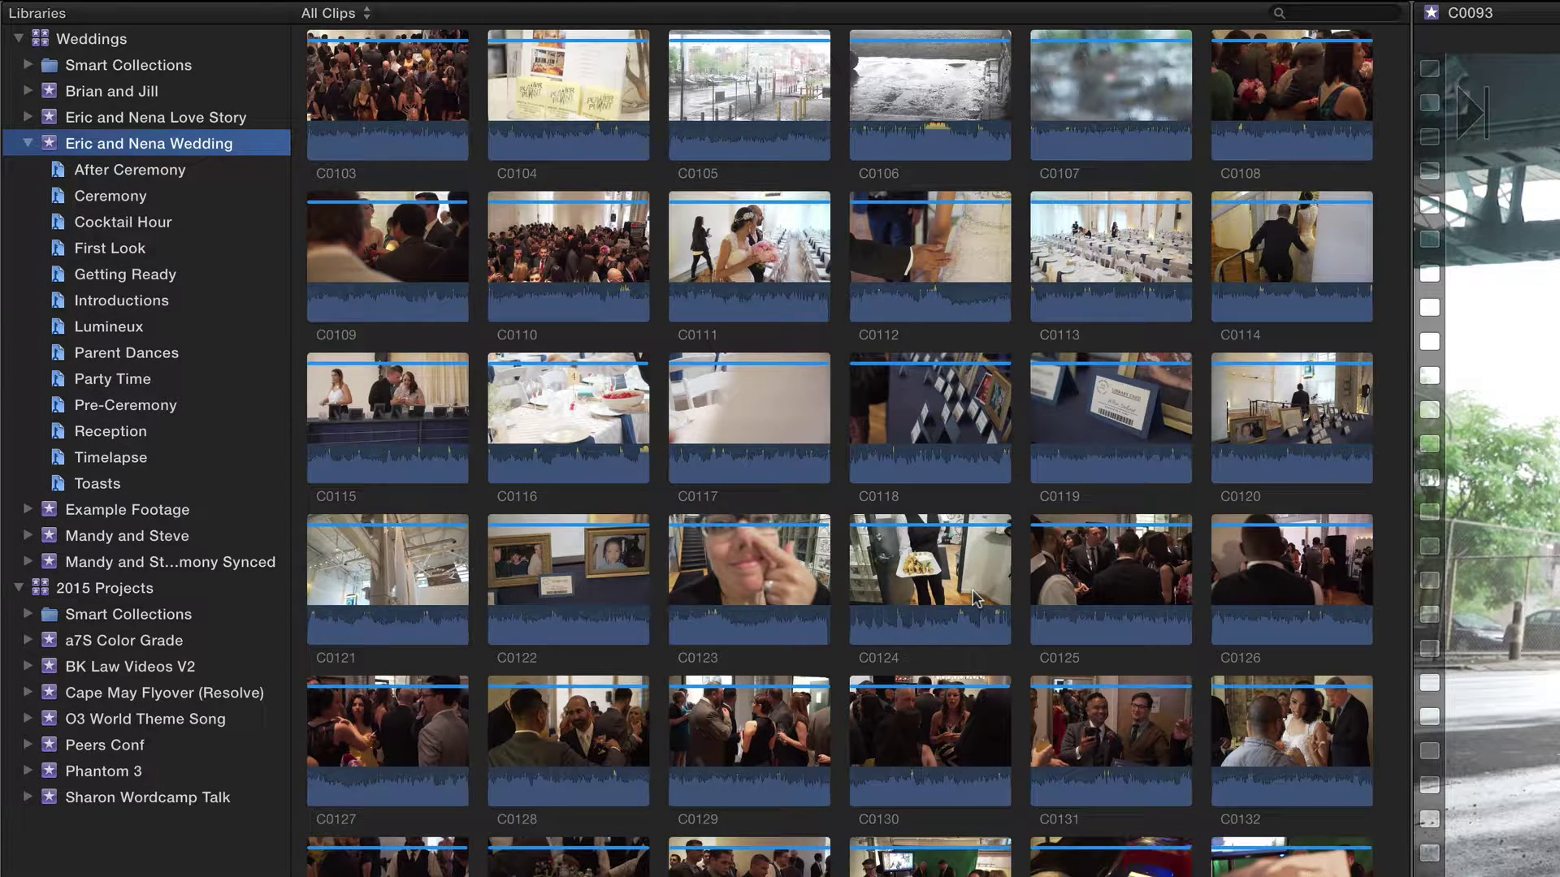
Open the clip Filter window and search the event's clips for 'Gopr'
left_click(1281, 14)
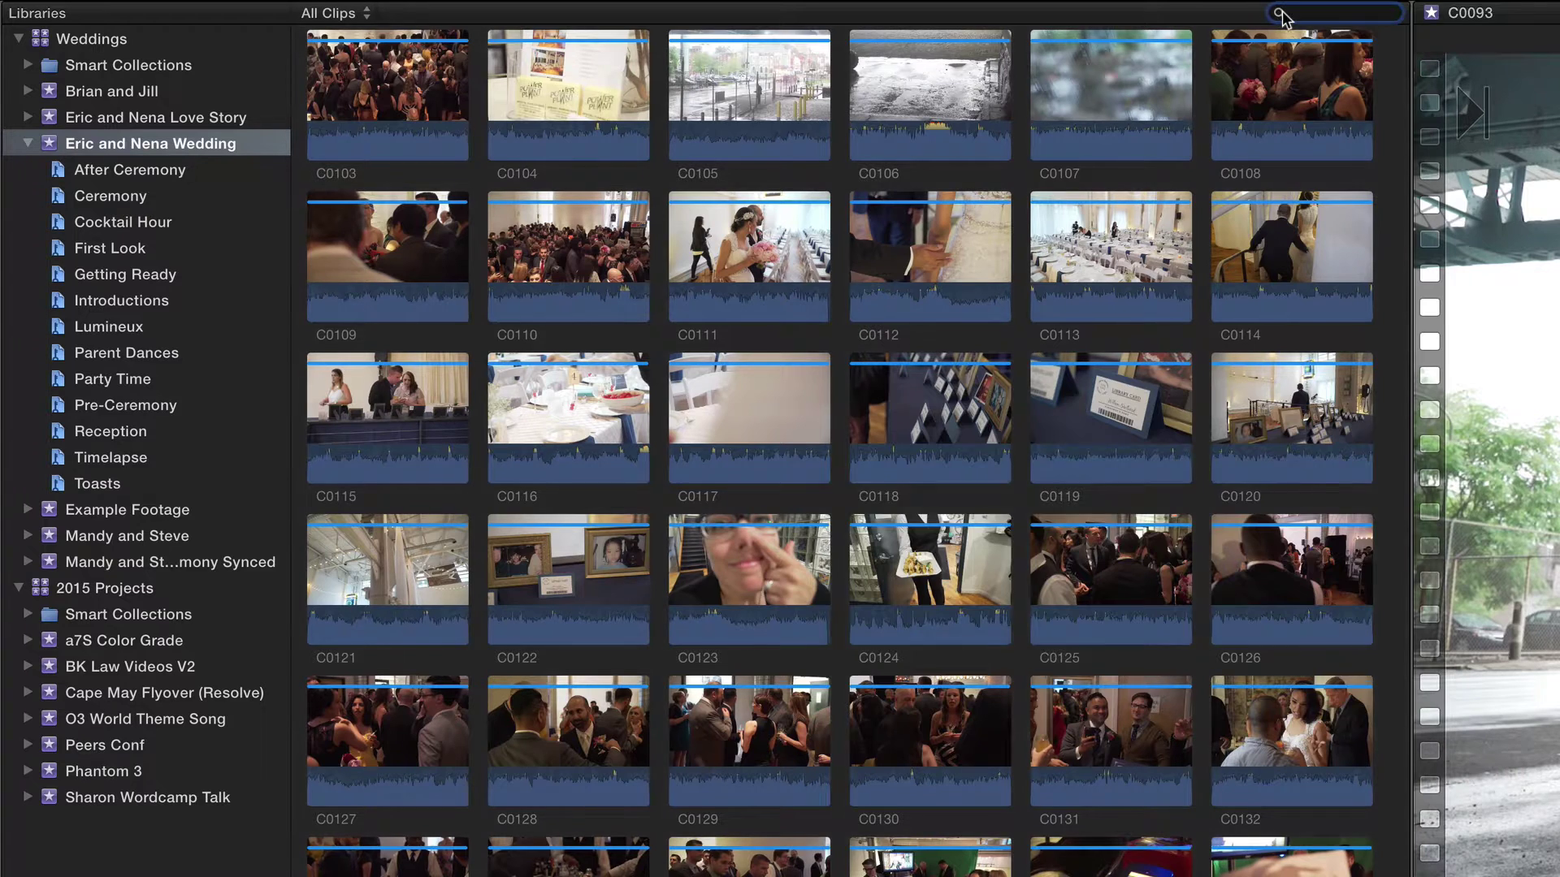
left_click(1281, 14)
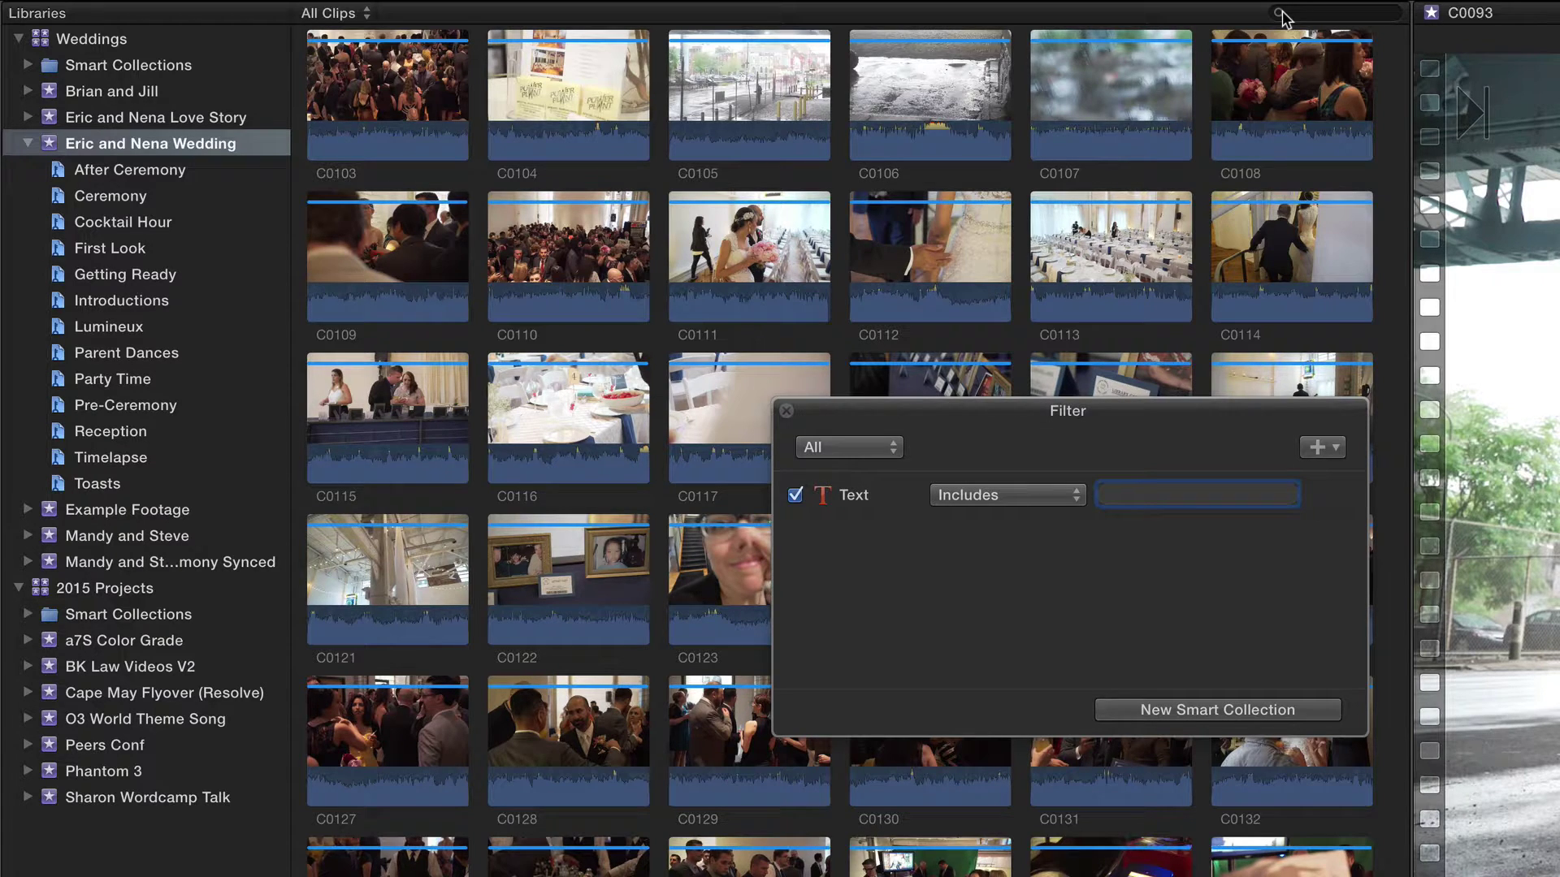
type("Gopr")
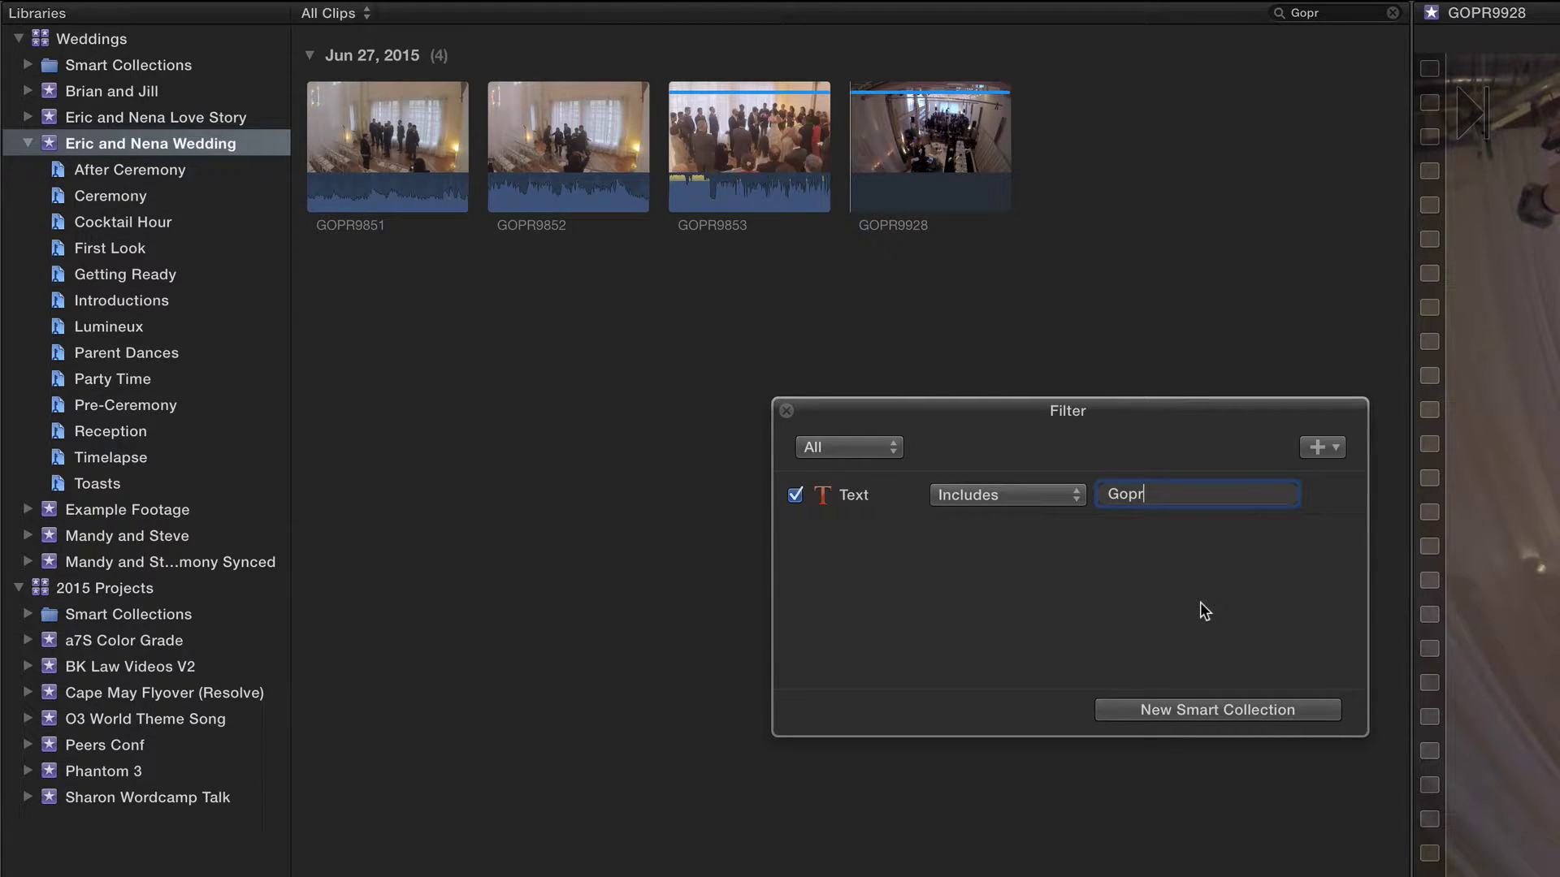
Add a Format Info rule for Camera Name Includes 'GoPro Hero' and disable the 'Gopr' text rule
left_click(1335, 456)
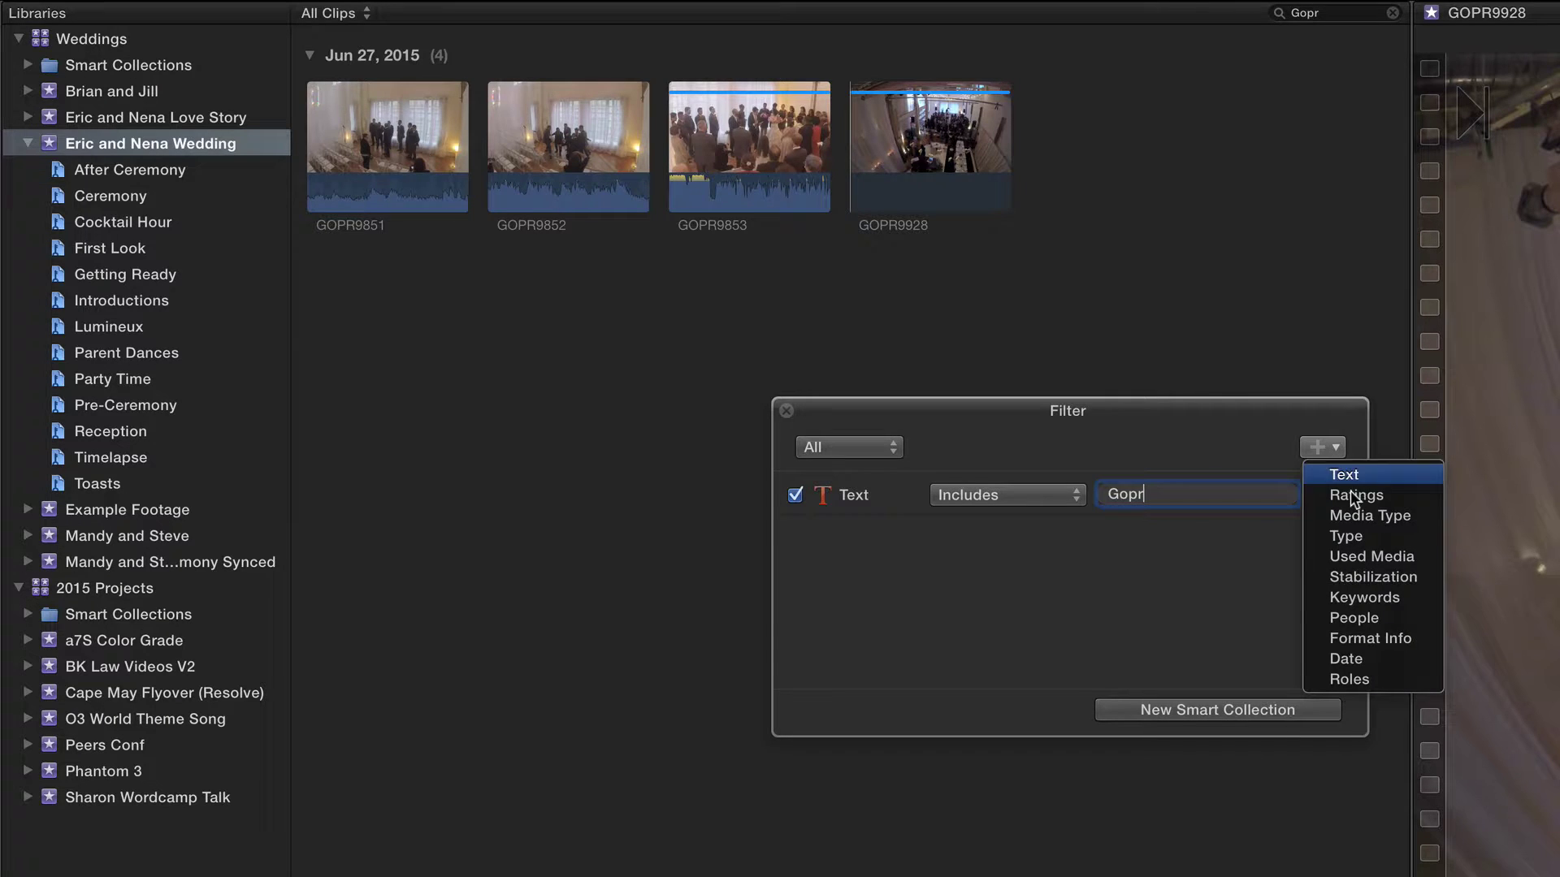
left_click(1377, 640)
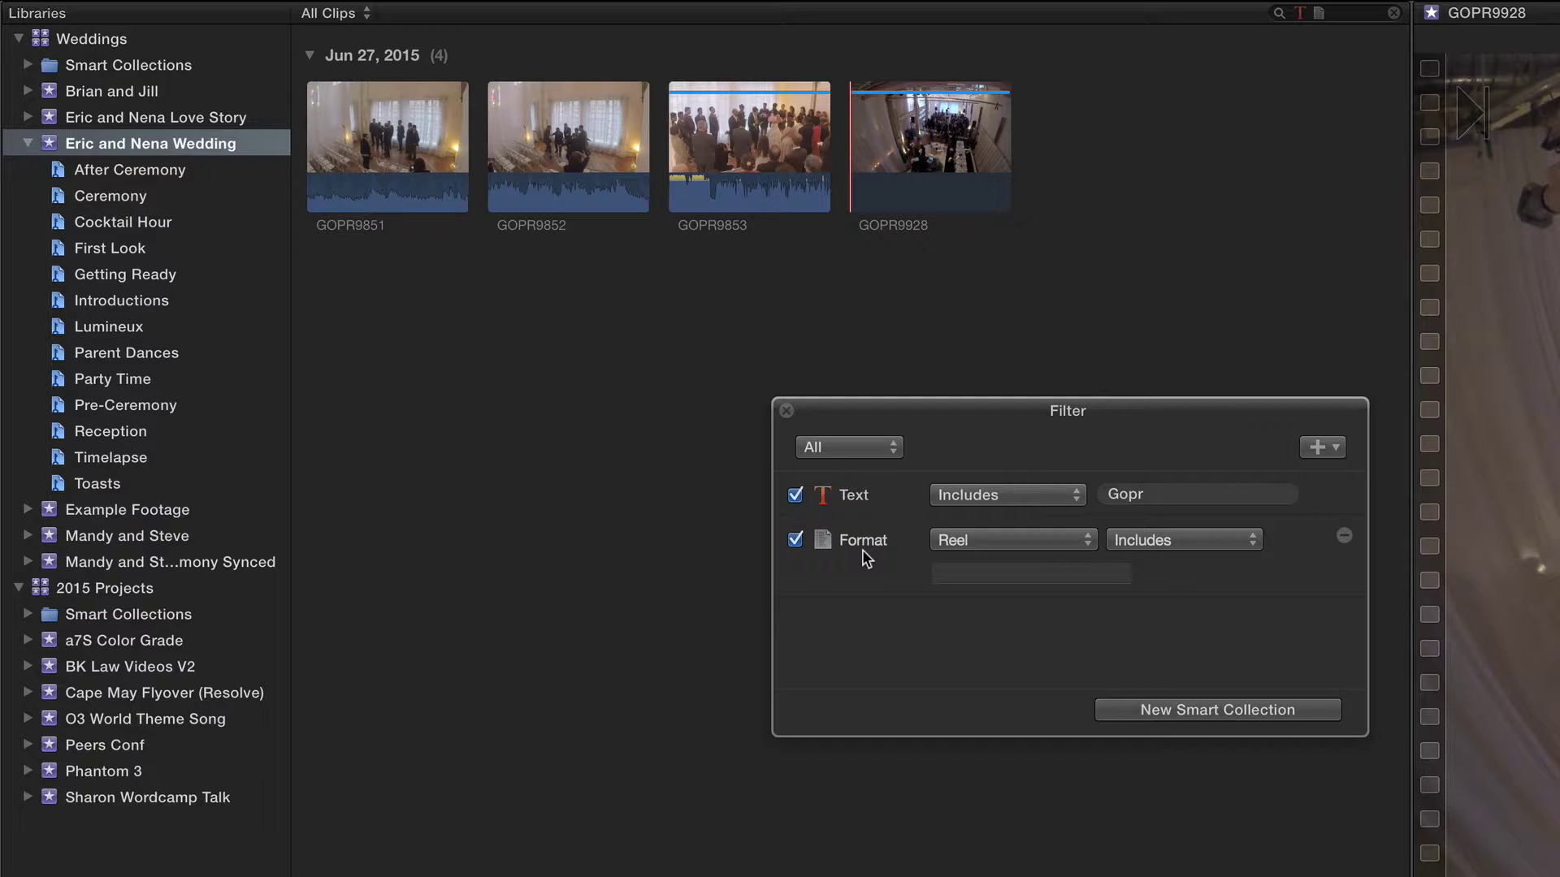
left_click(981, 540)
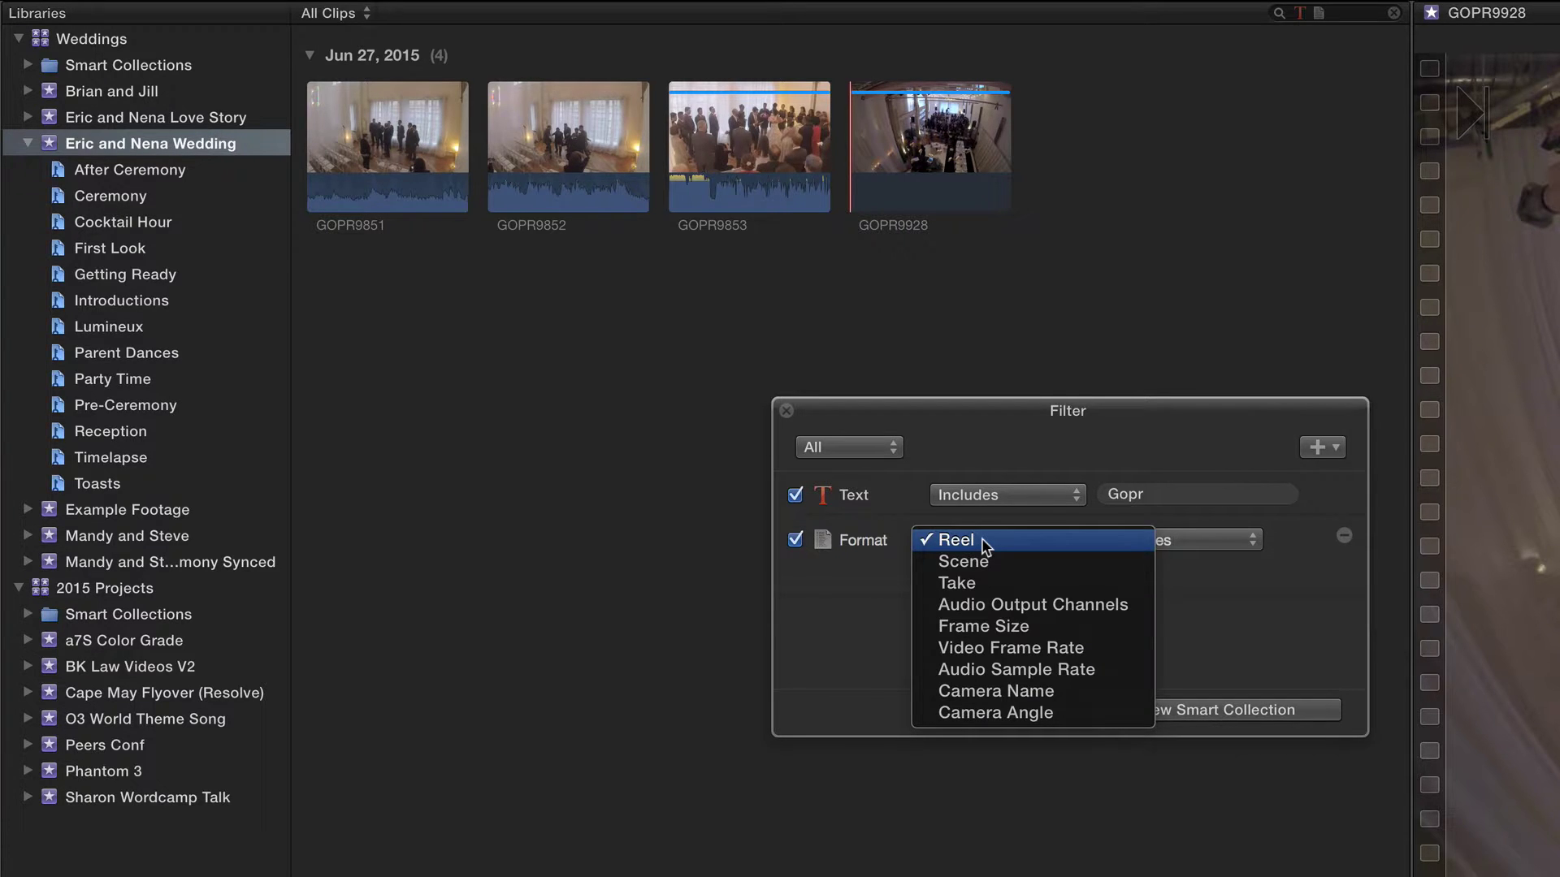
left_click(1011, 691)
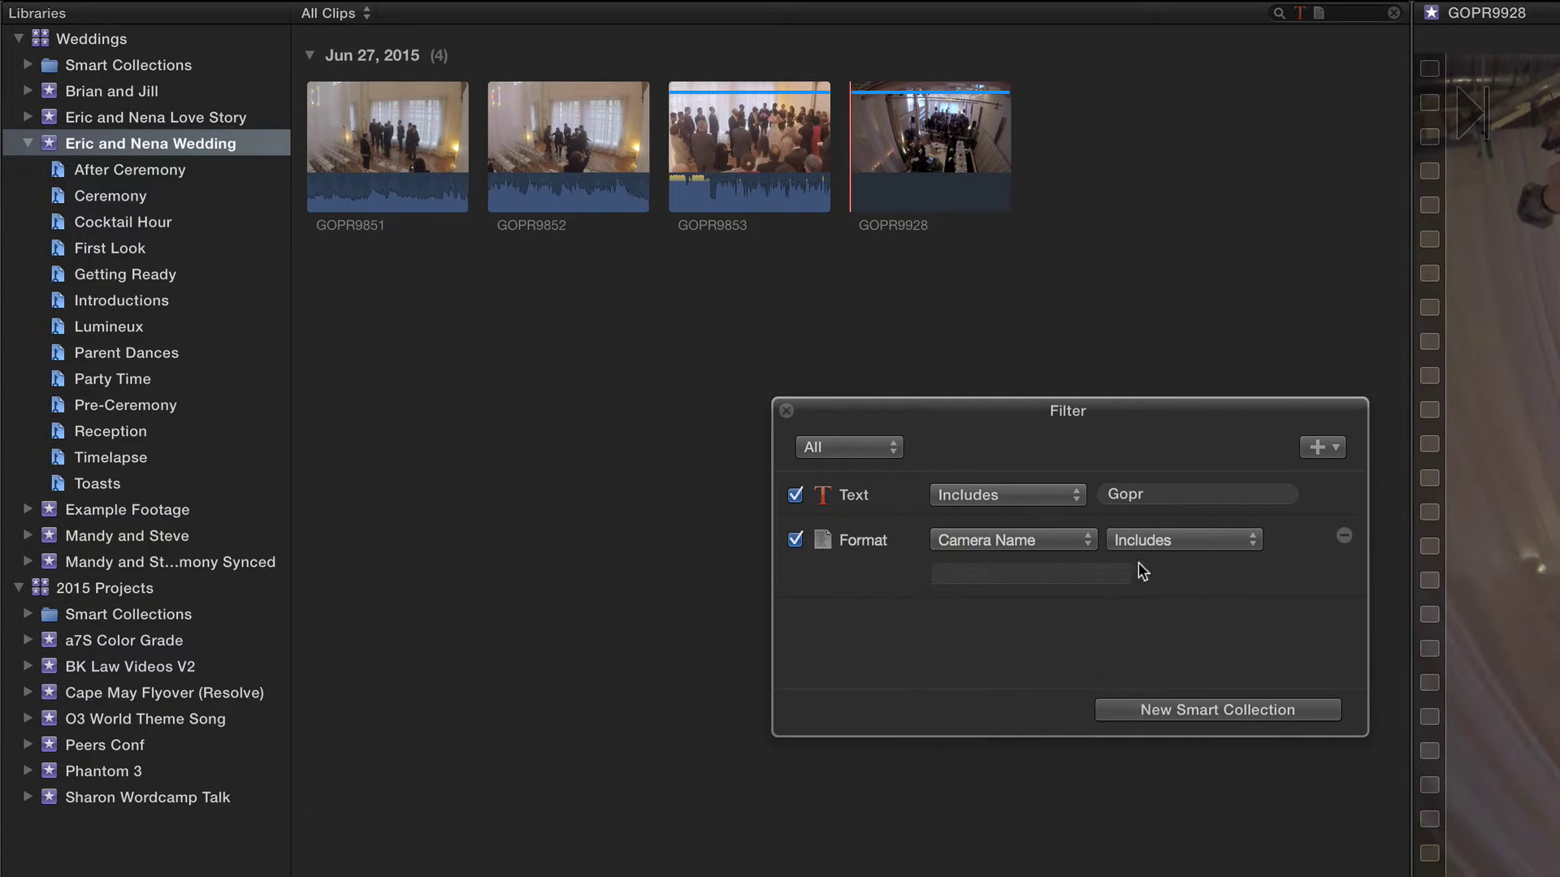
left_click(1159, 543)
left_click(1159, 543)
left_click(1016, 573)
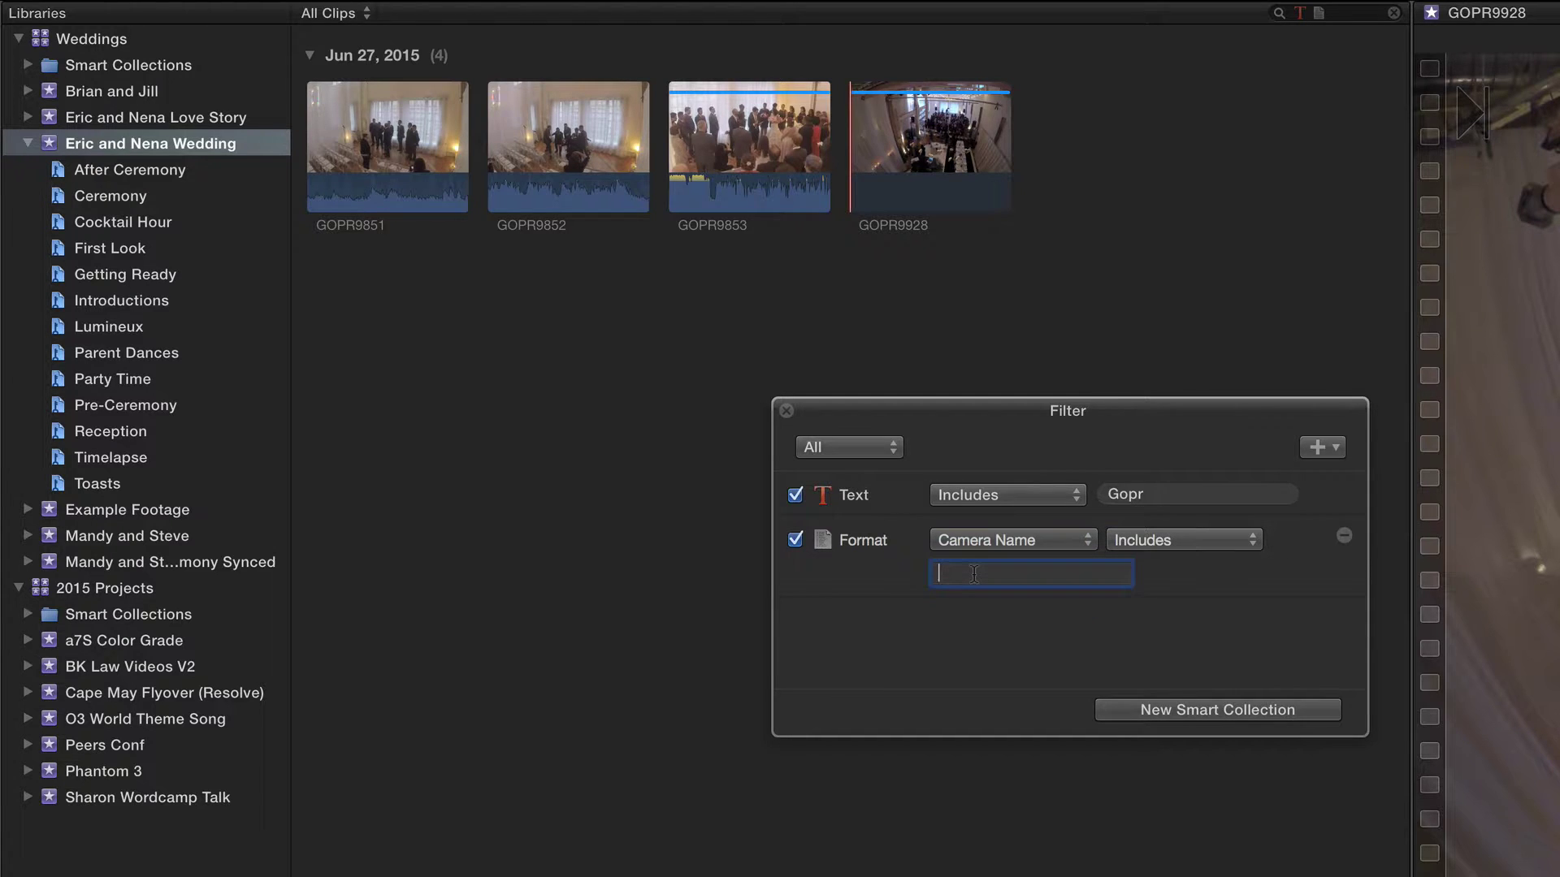
type("GoPro Hero")
left_click(795, 495)
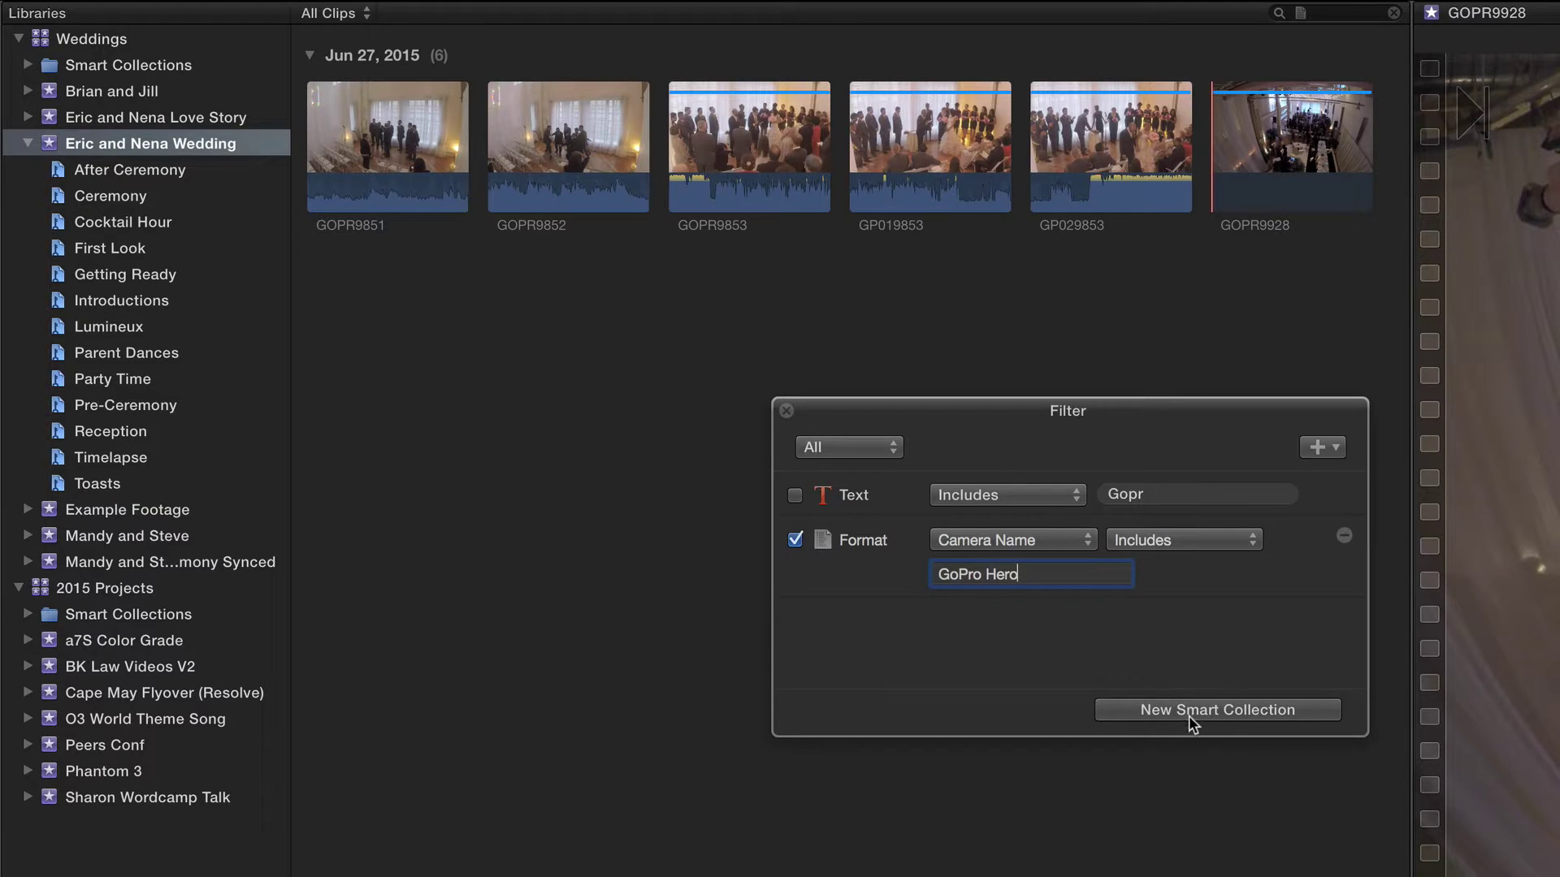
Save the GoPro Hero filter as a new smart collection named 'GoPro Footage'
left_click(1104, 711)
left_click(104, 509)
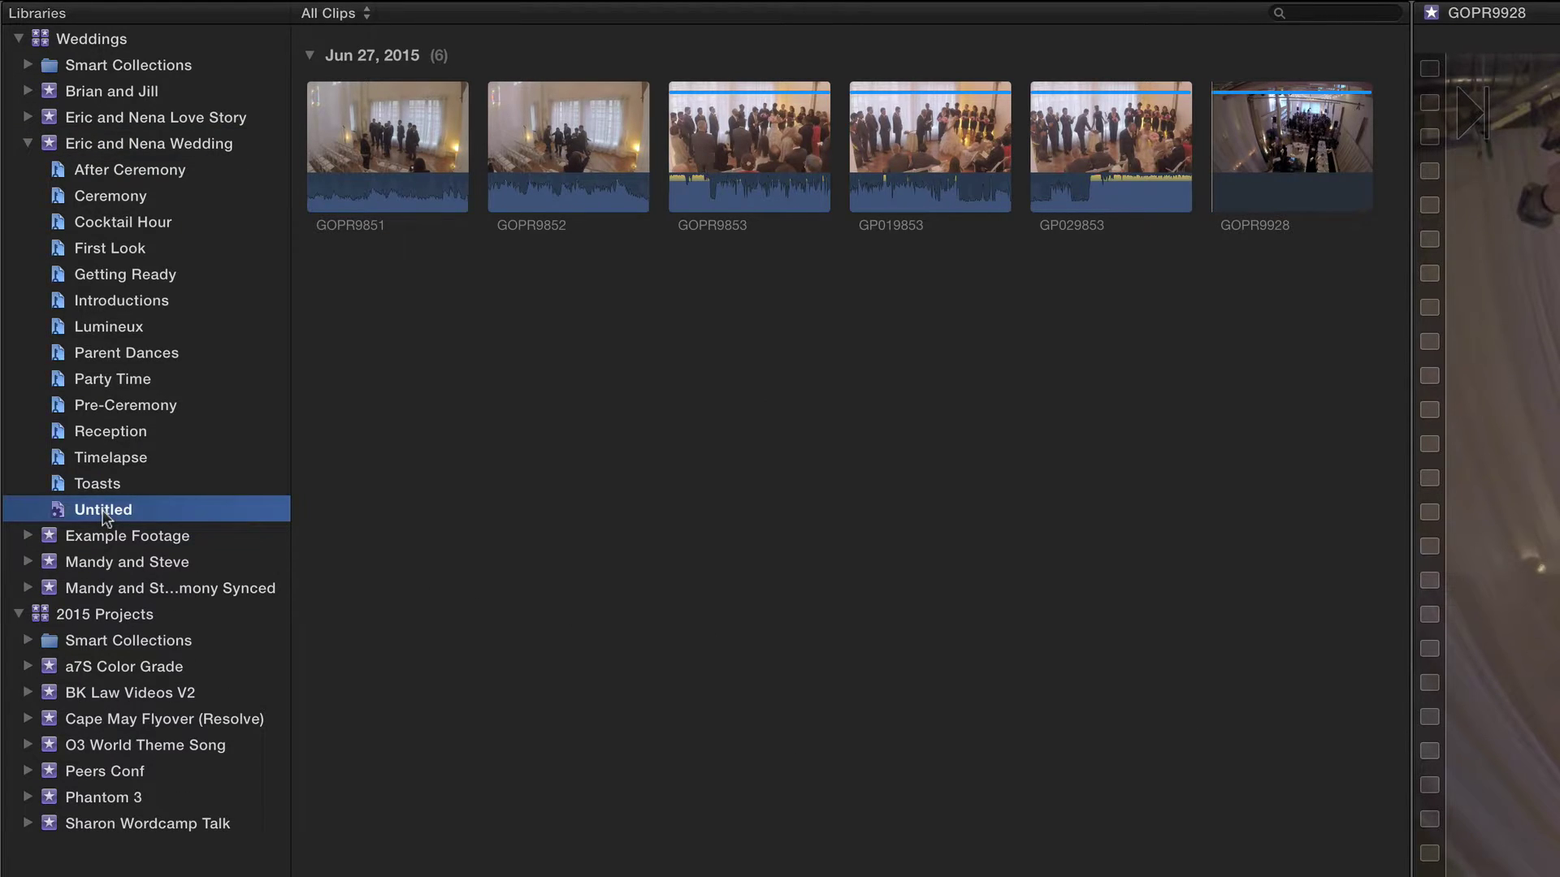
left_click(104, 509)
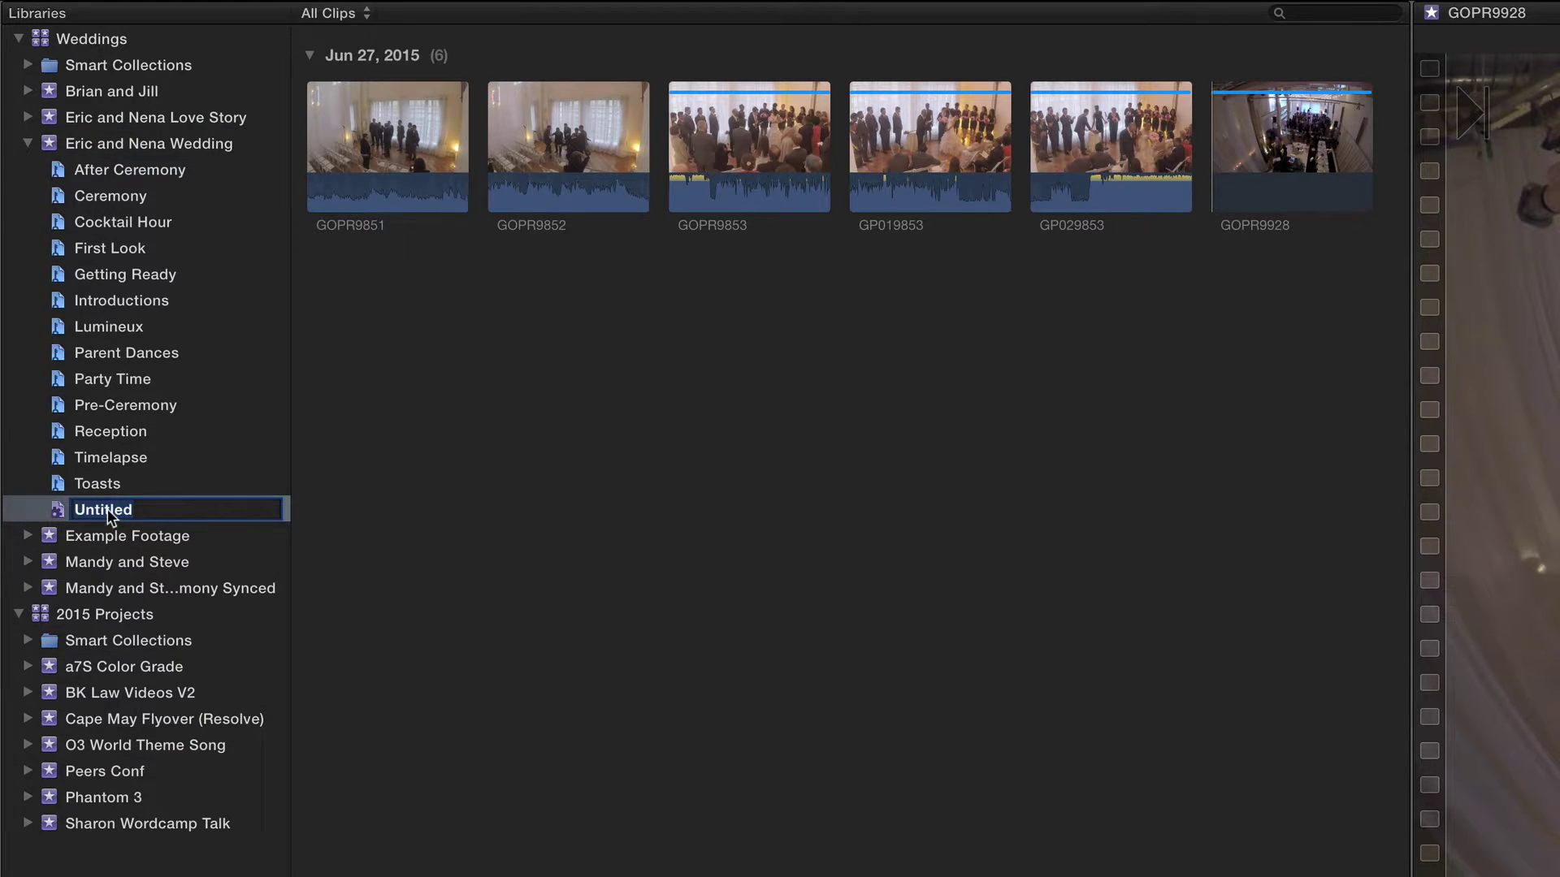
type("GoPro Footage")
key("Return")
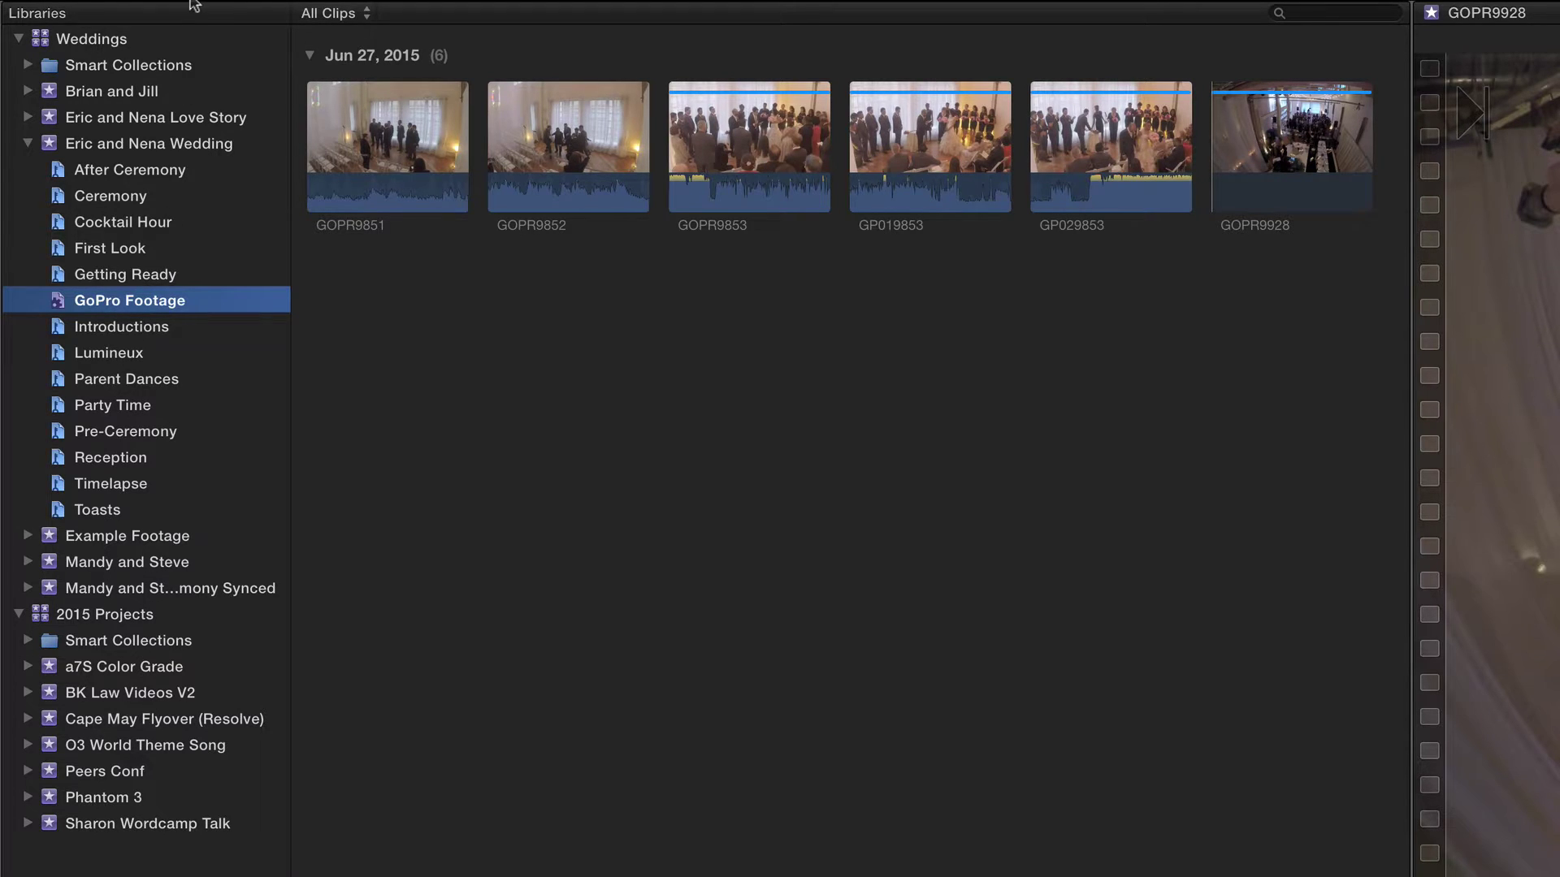
Filter all wedding clips by camera name 'Sony a7S', turning off the empty text rule
left_click(207, 143)
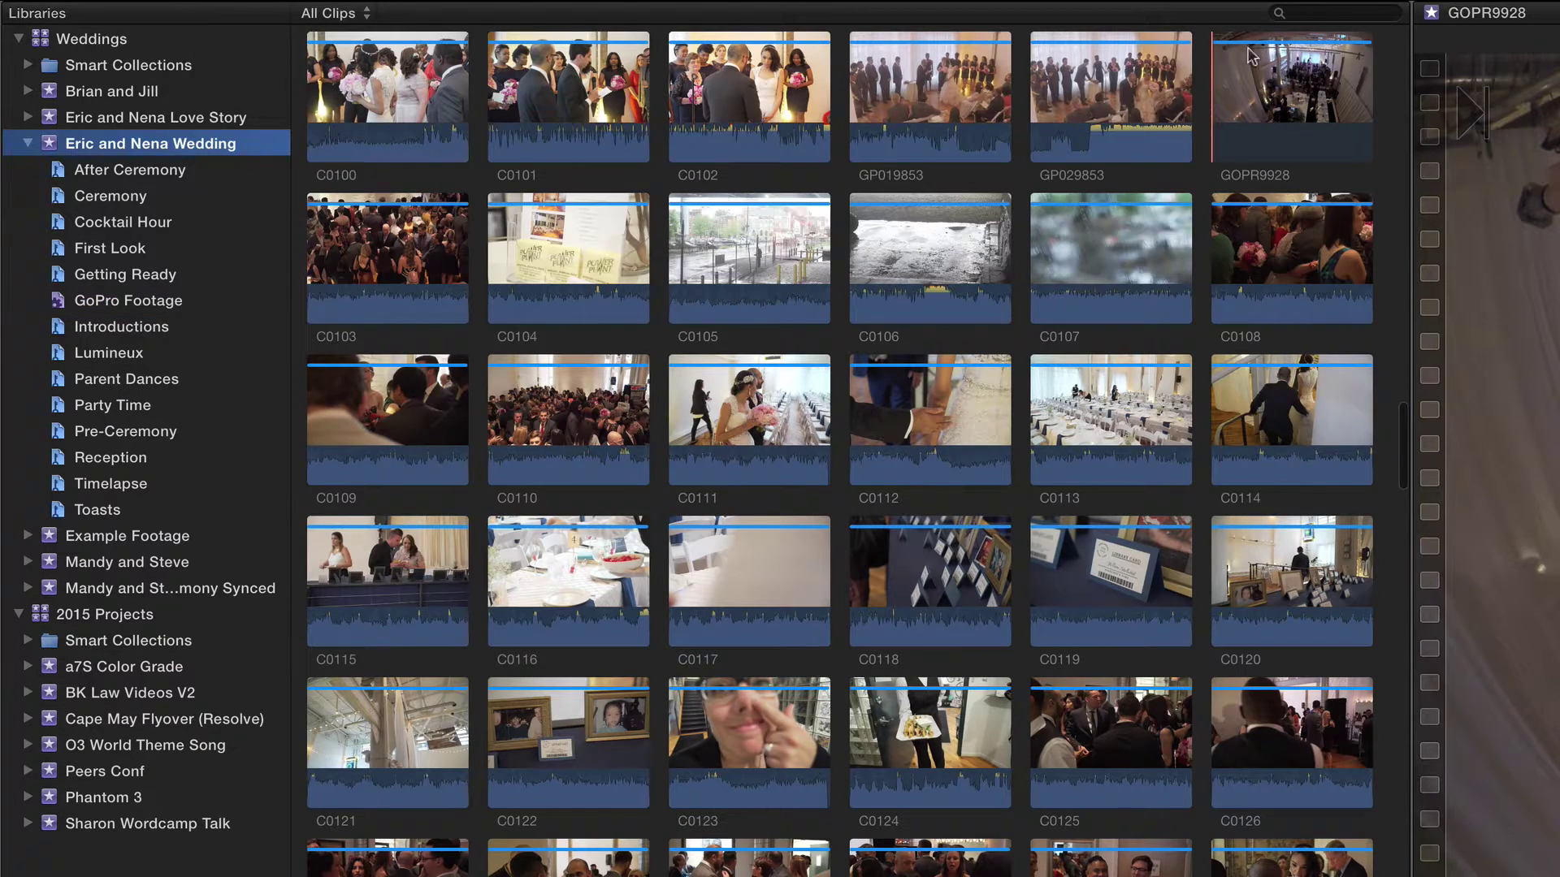
left_click(1279, 13)
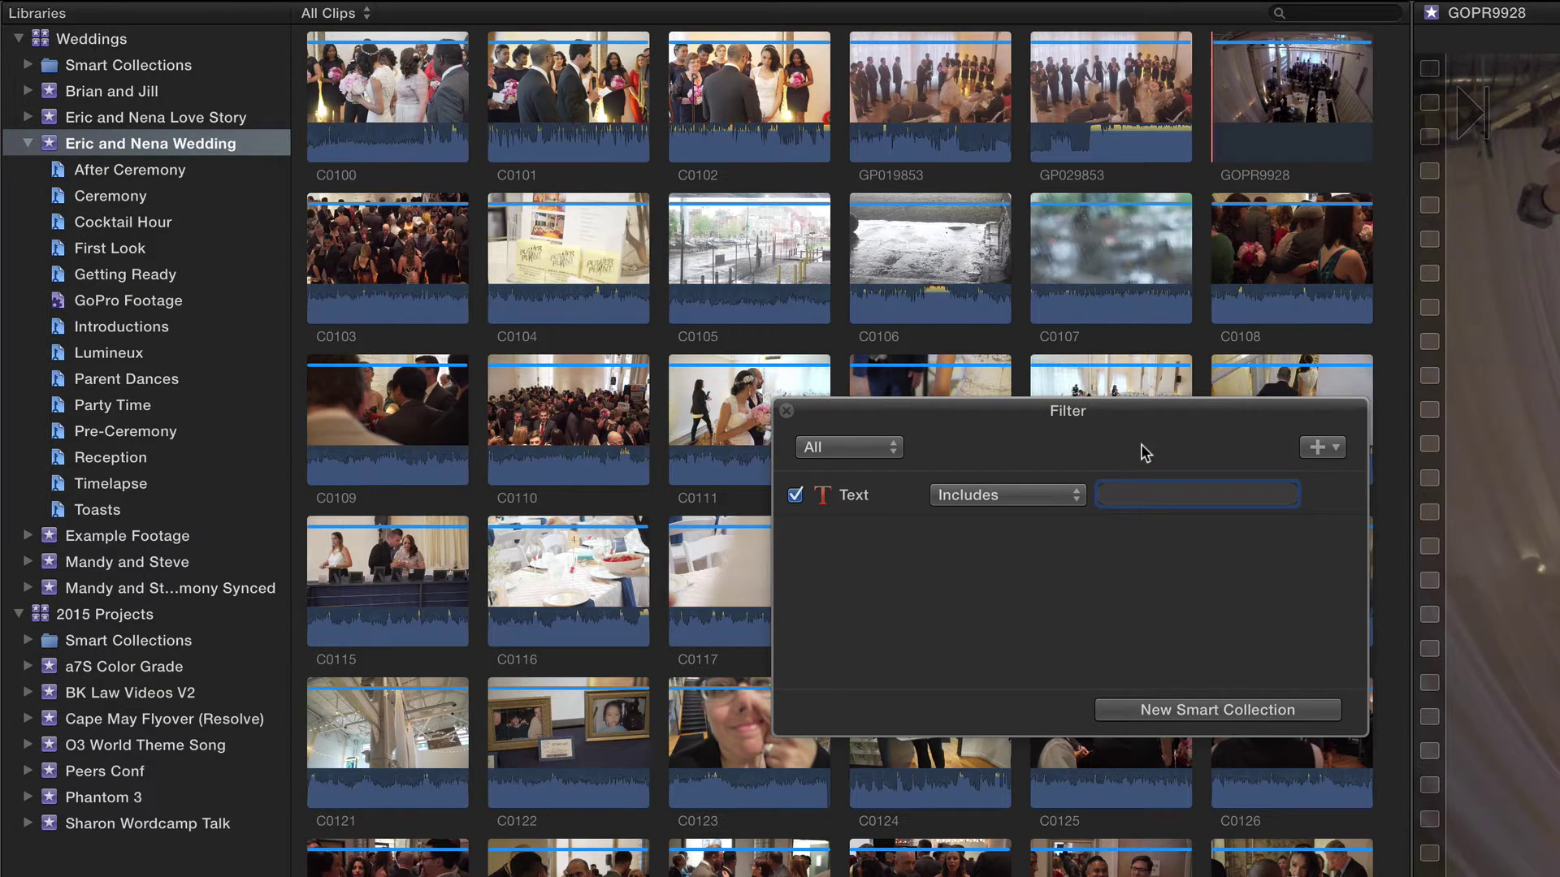
left_click(797, 498)
left_click(1332, 448)
left_click(1376, 637)
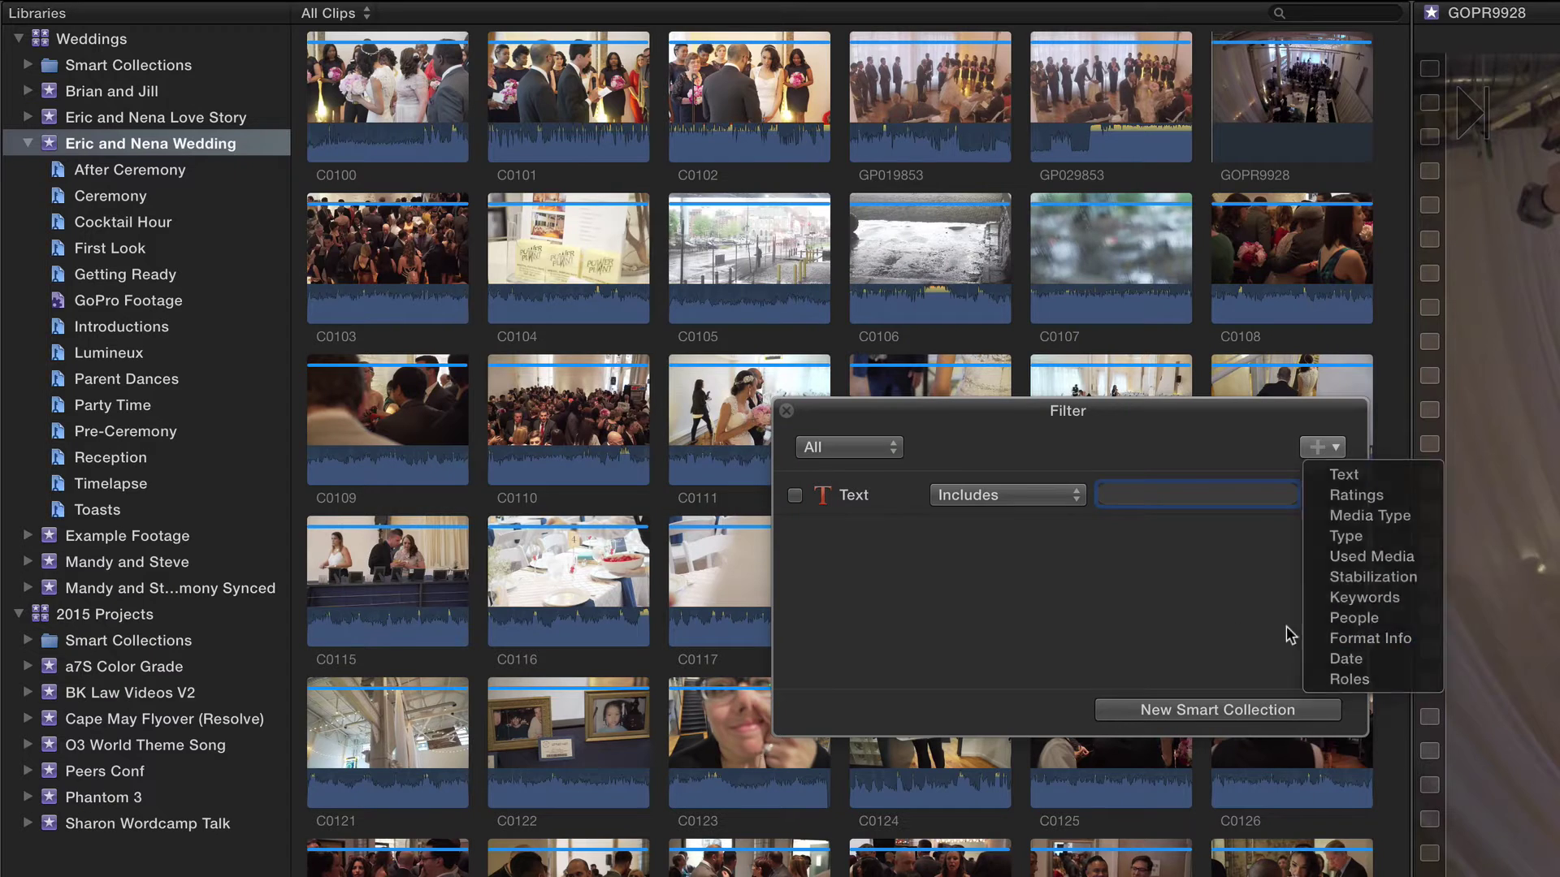
left_click(1044, 541)
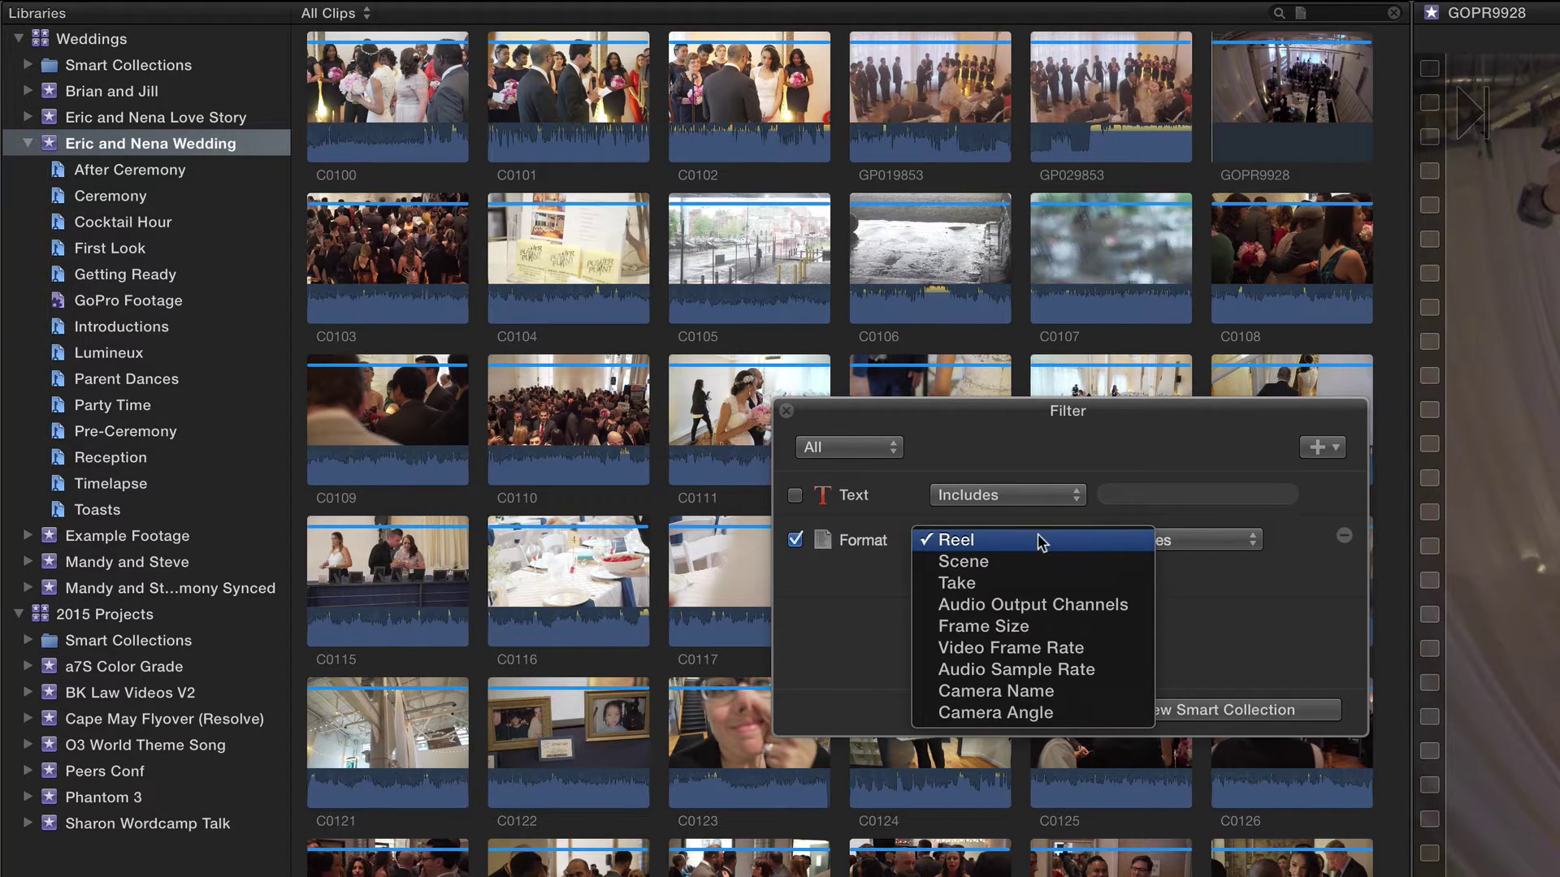
left_click(1045, 692)
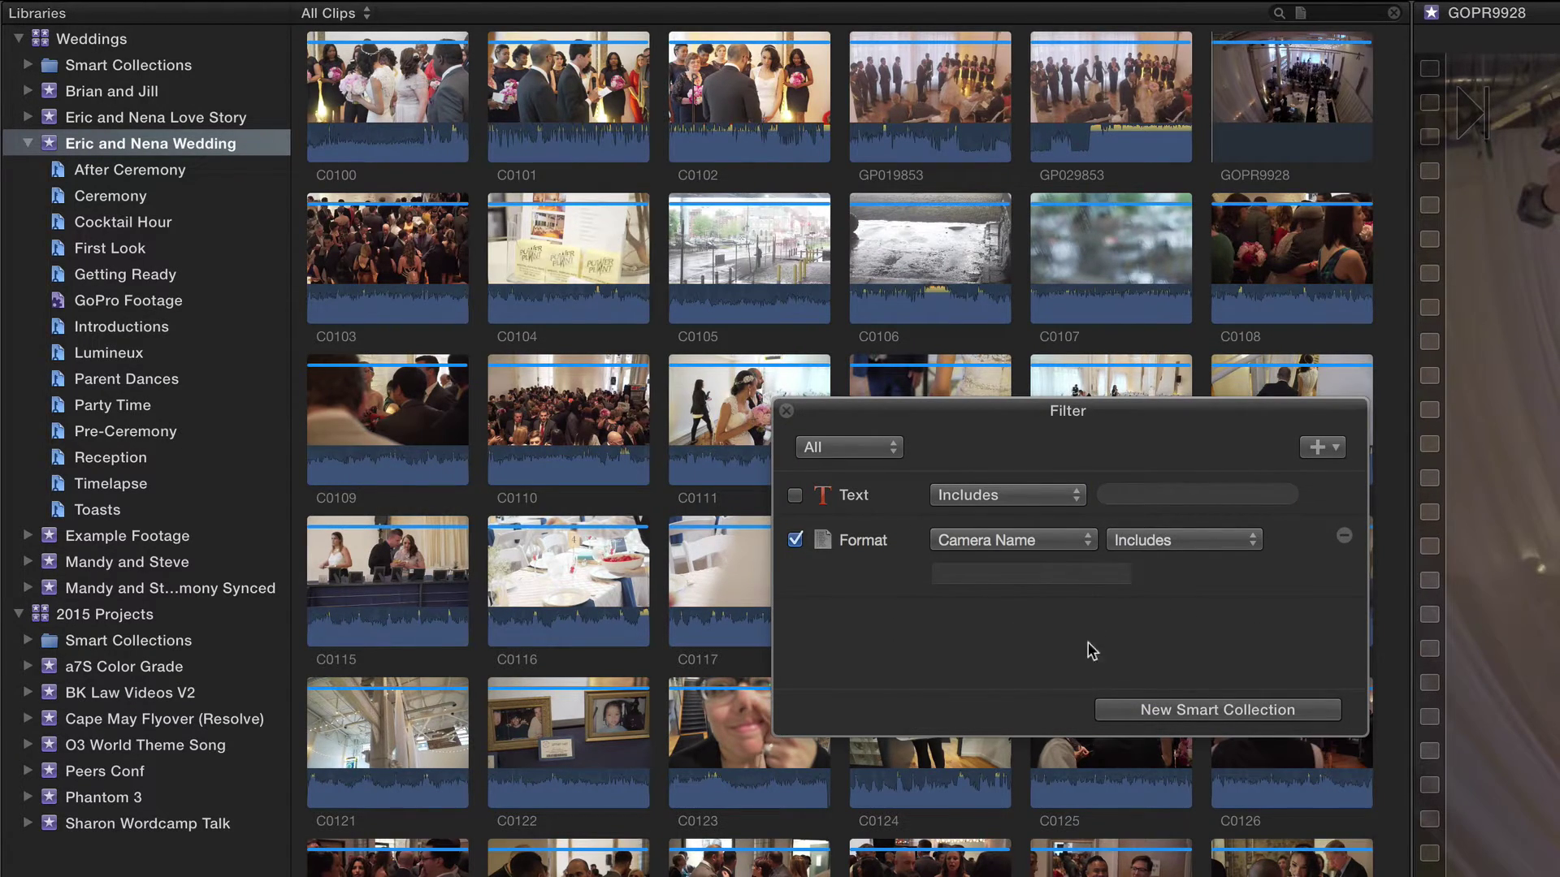
type("Sony")
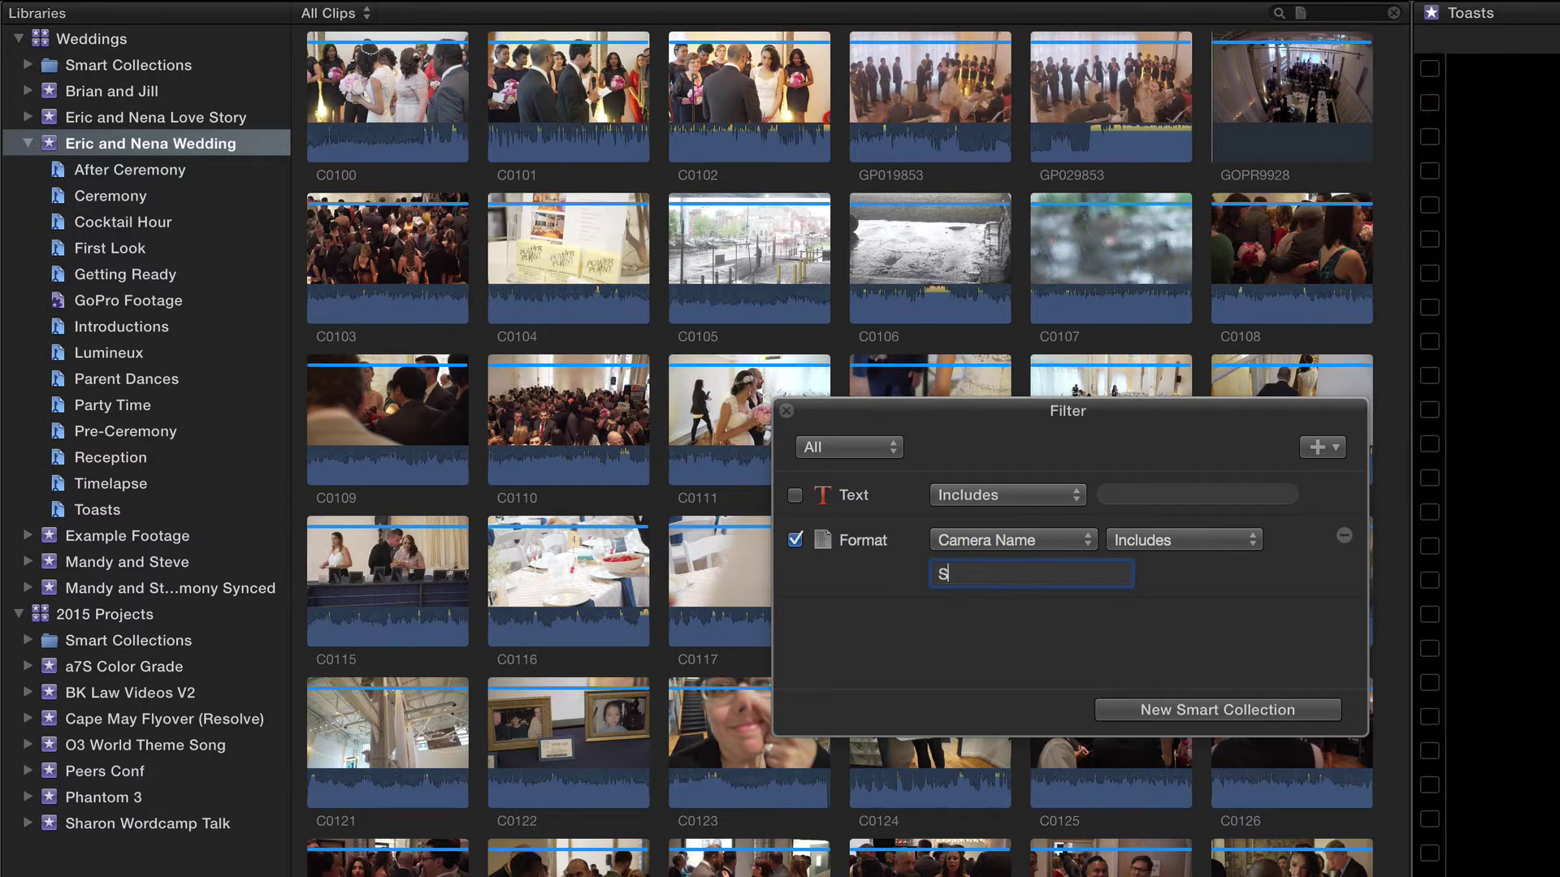
type(" a7S")
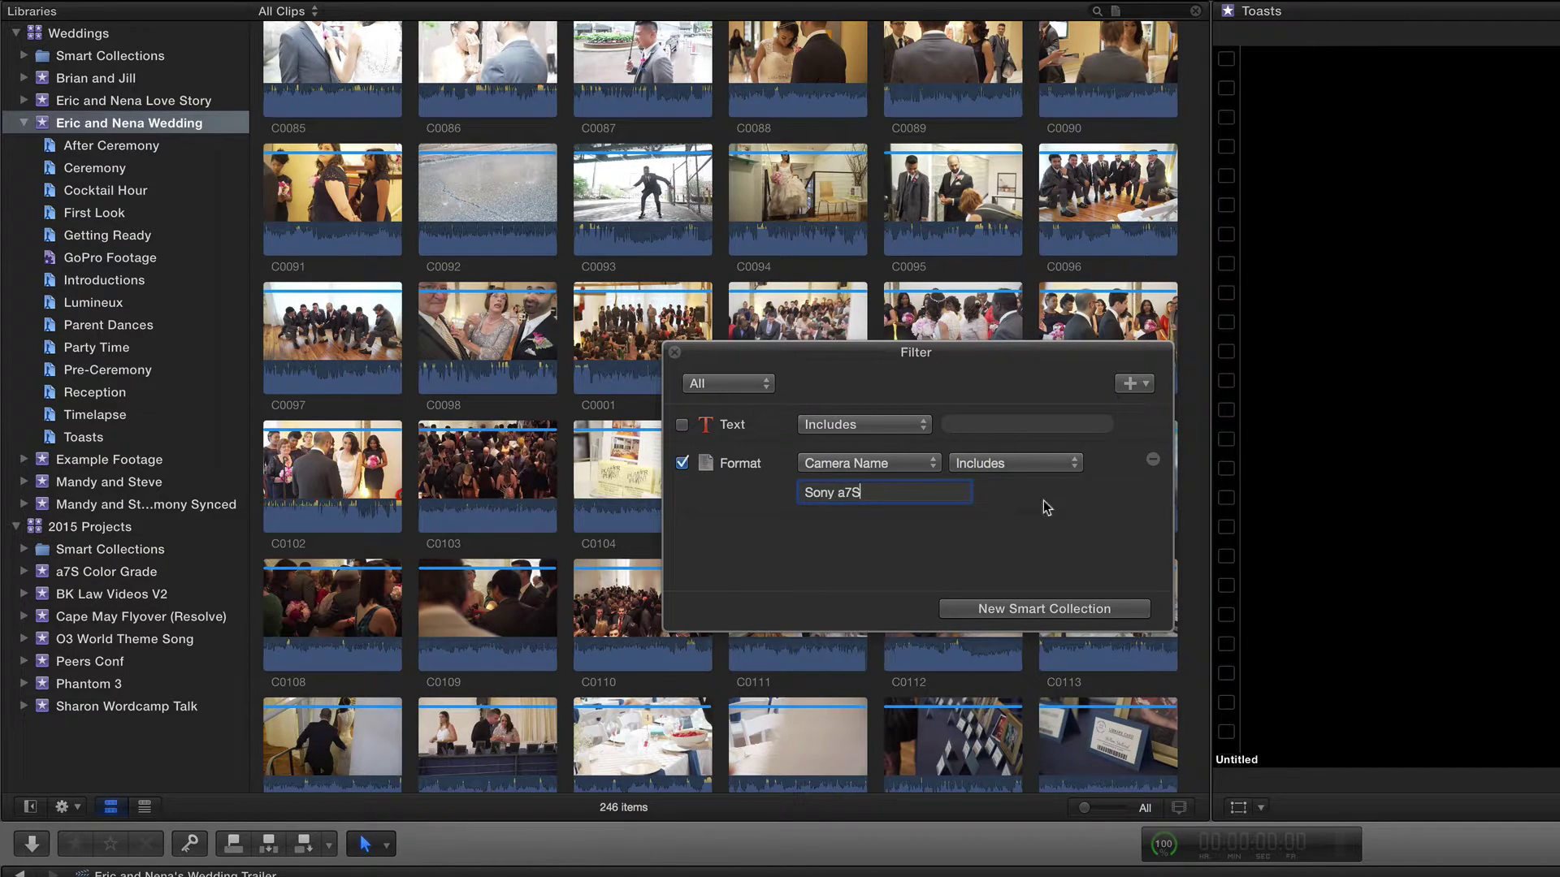
Add a Camera Angle Is 1 rule and save the filter as a new smart collection
left_click(1134, 384)
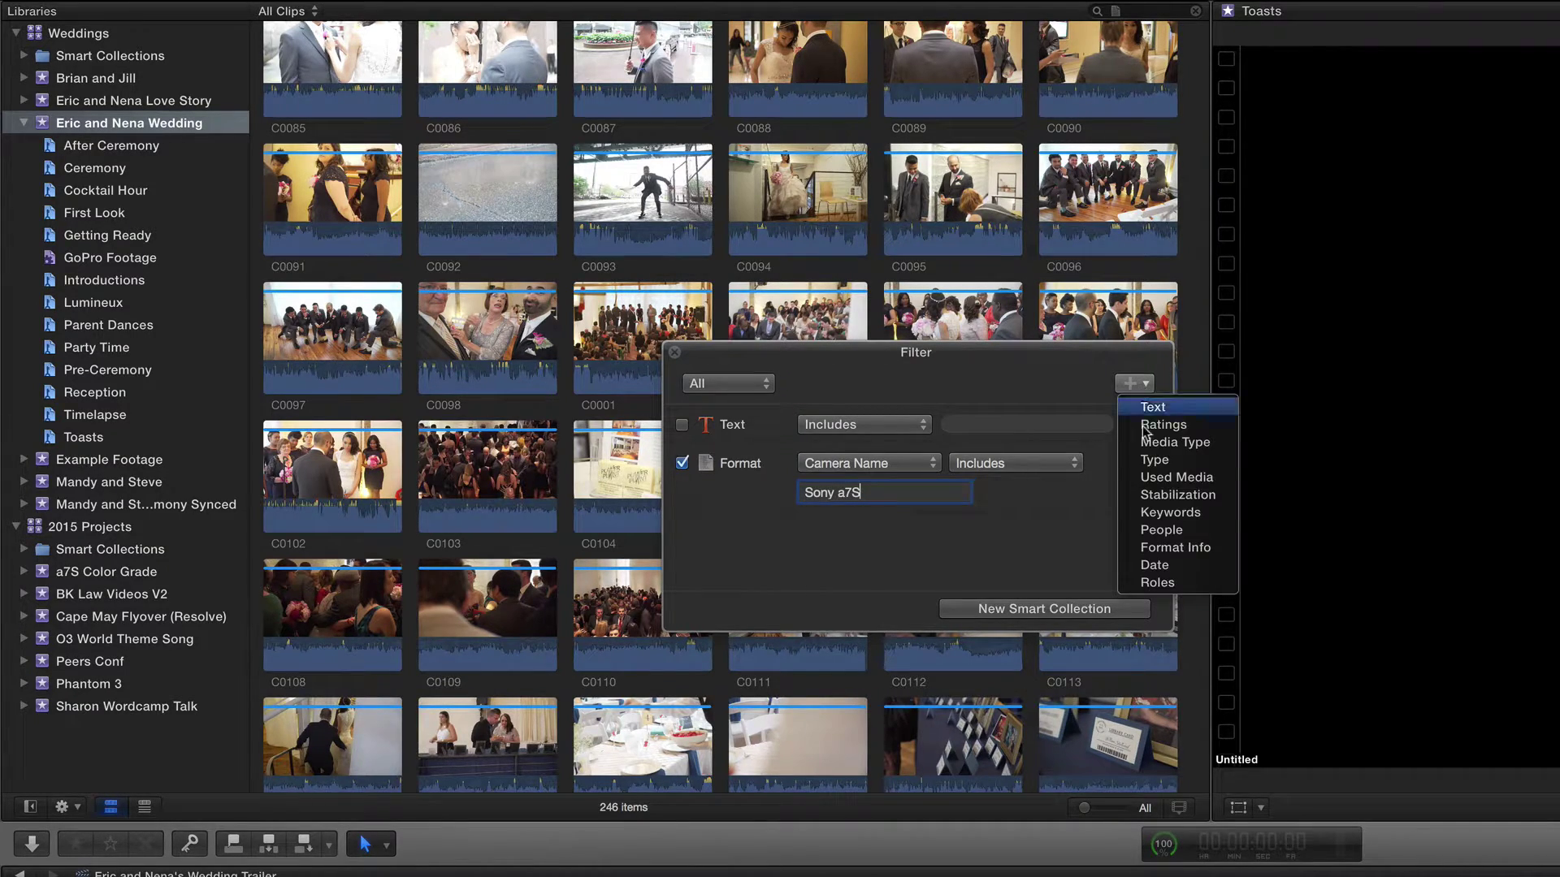
left_click(1149, 553)
left_click(867, 535)
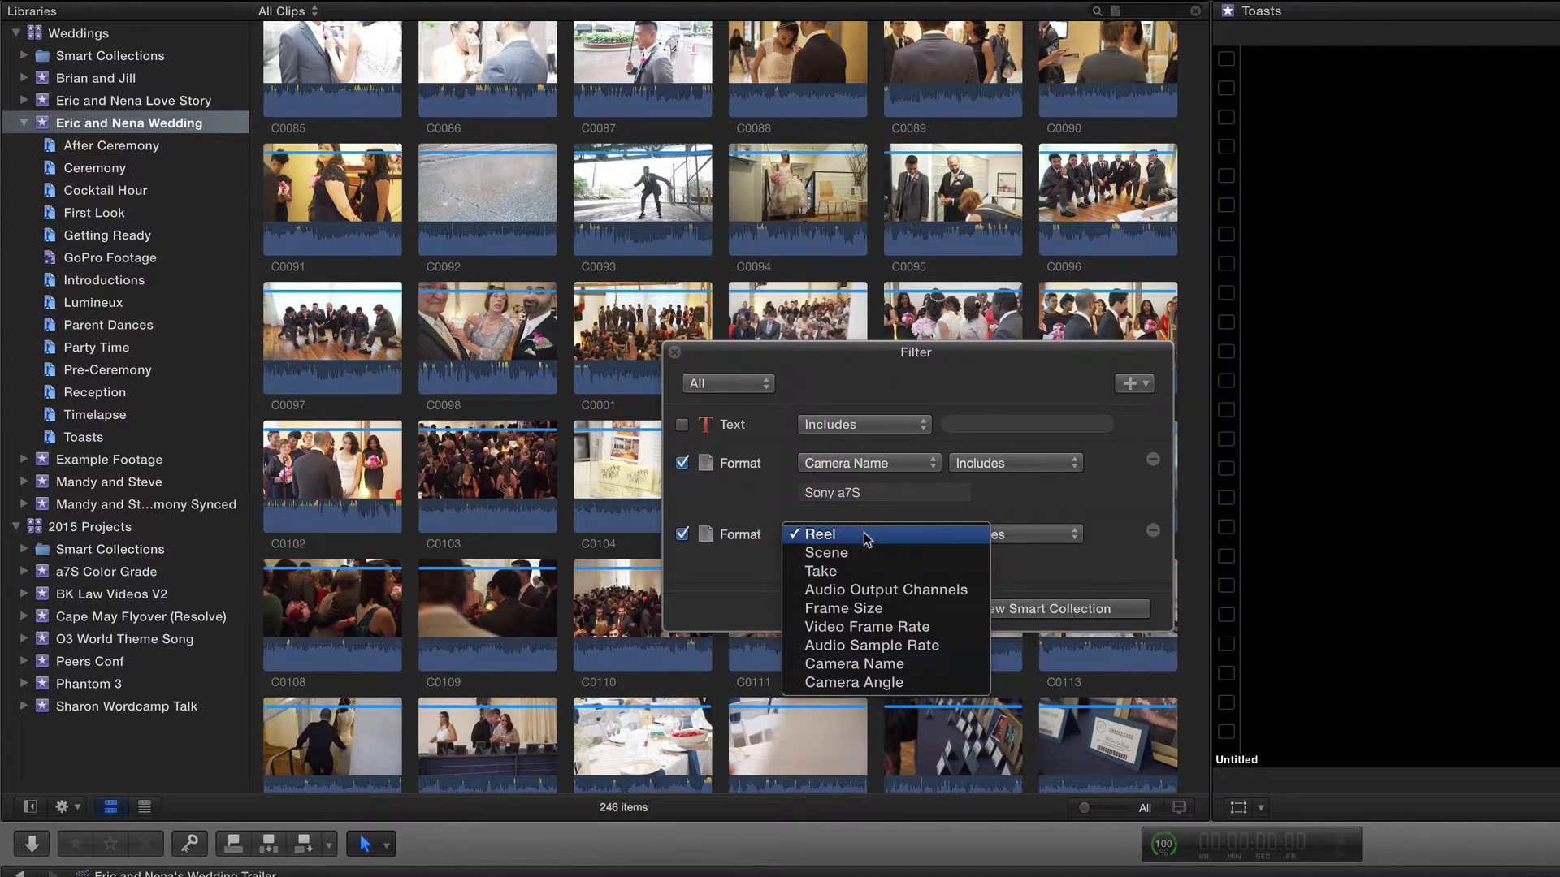
left_click(869, 683)
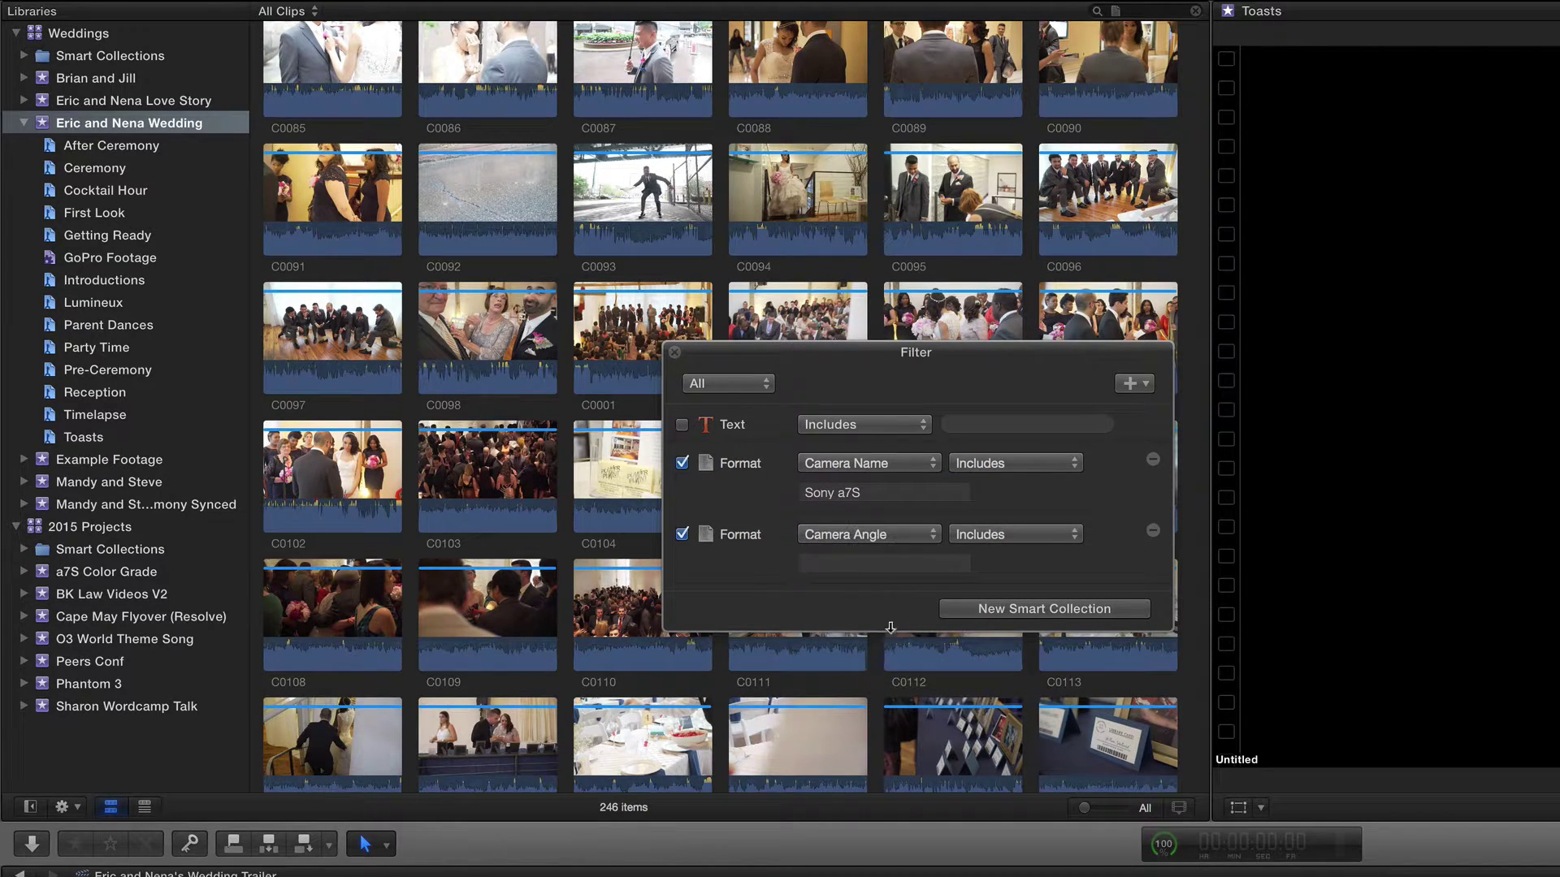
left_click(983, 534)
left_click(931, 574)
left_click(929, 568)
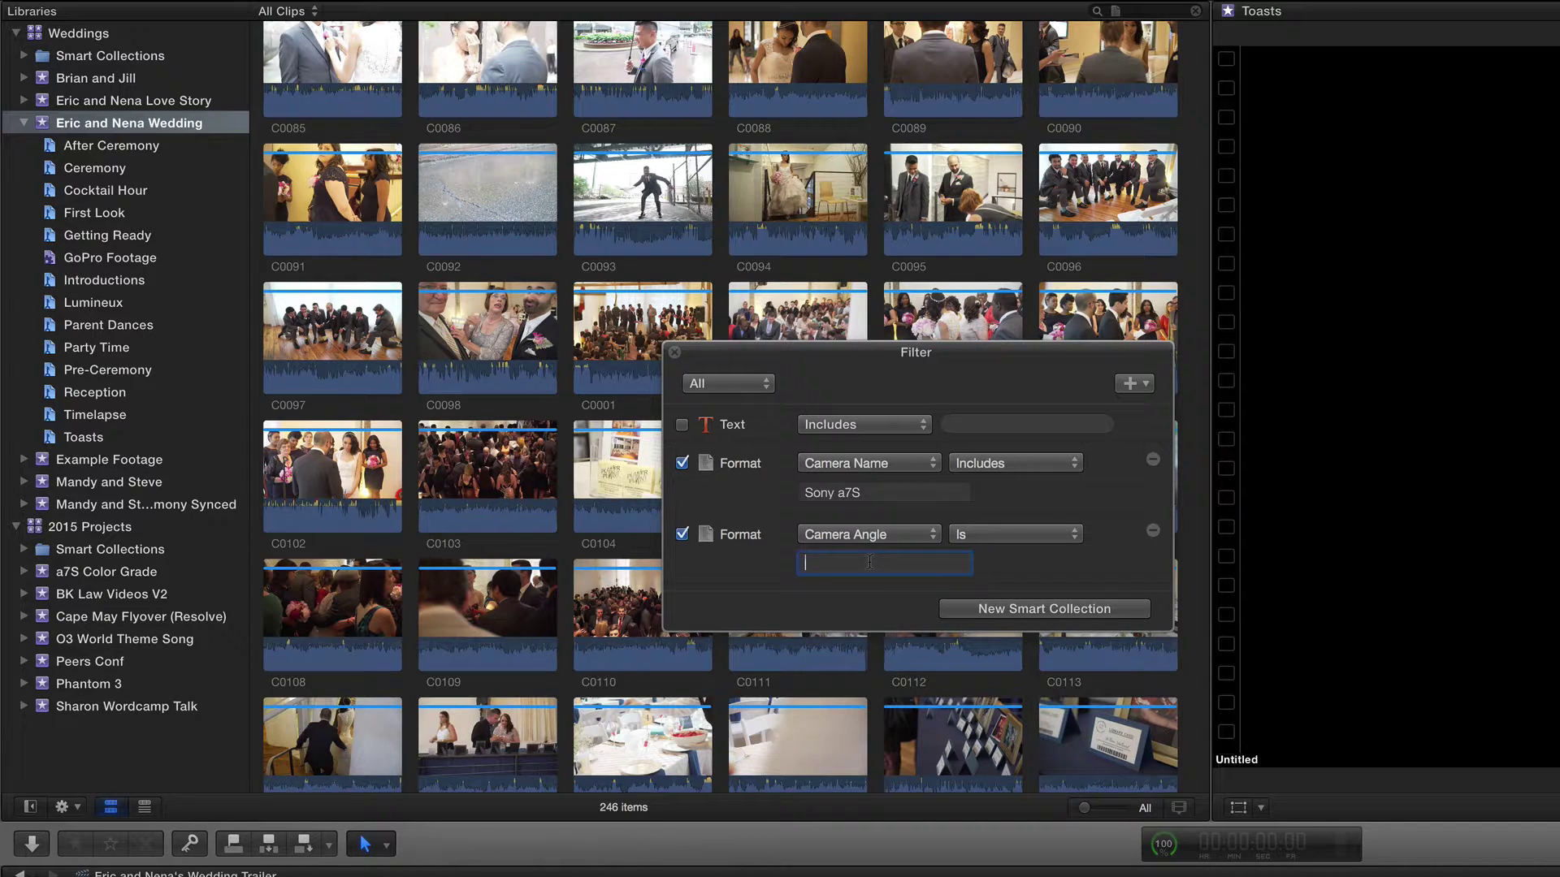
type("1")
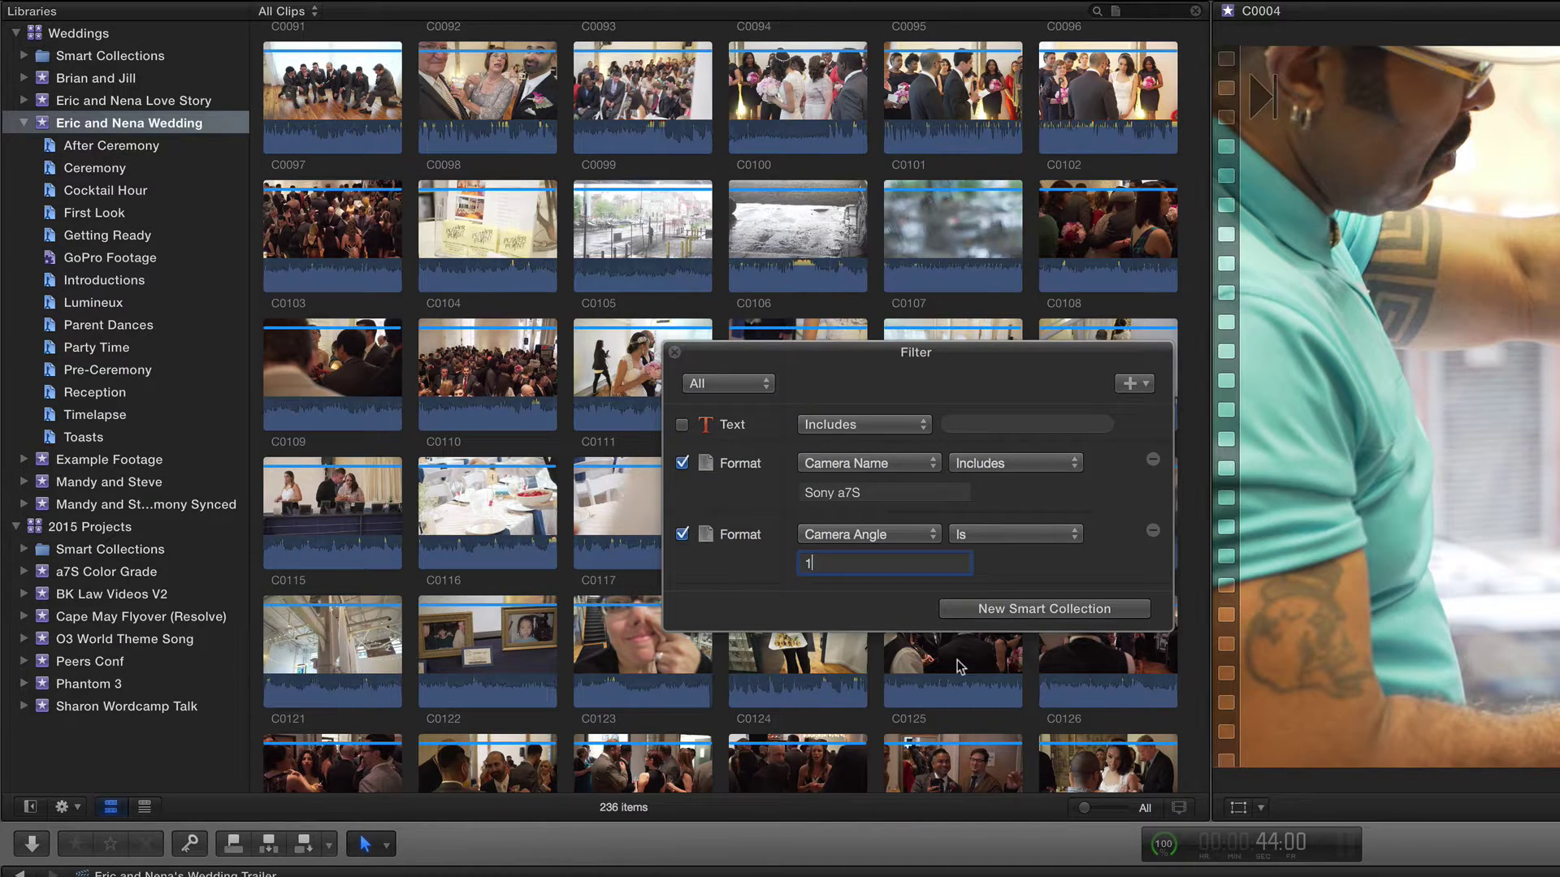
left_click(1044, 609)
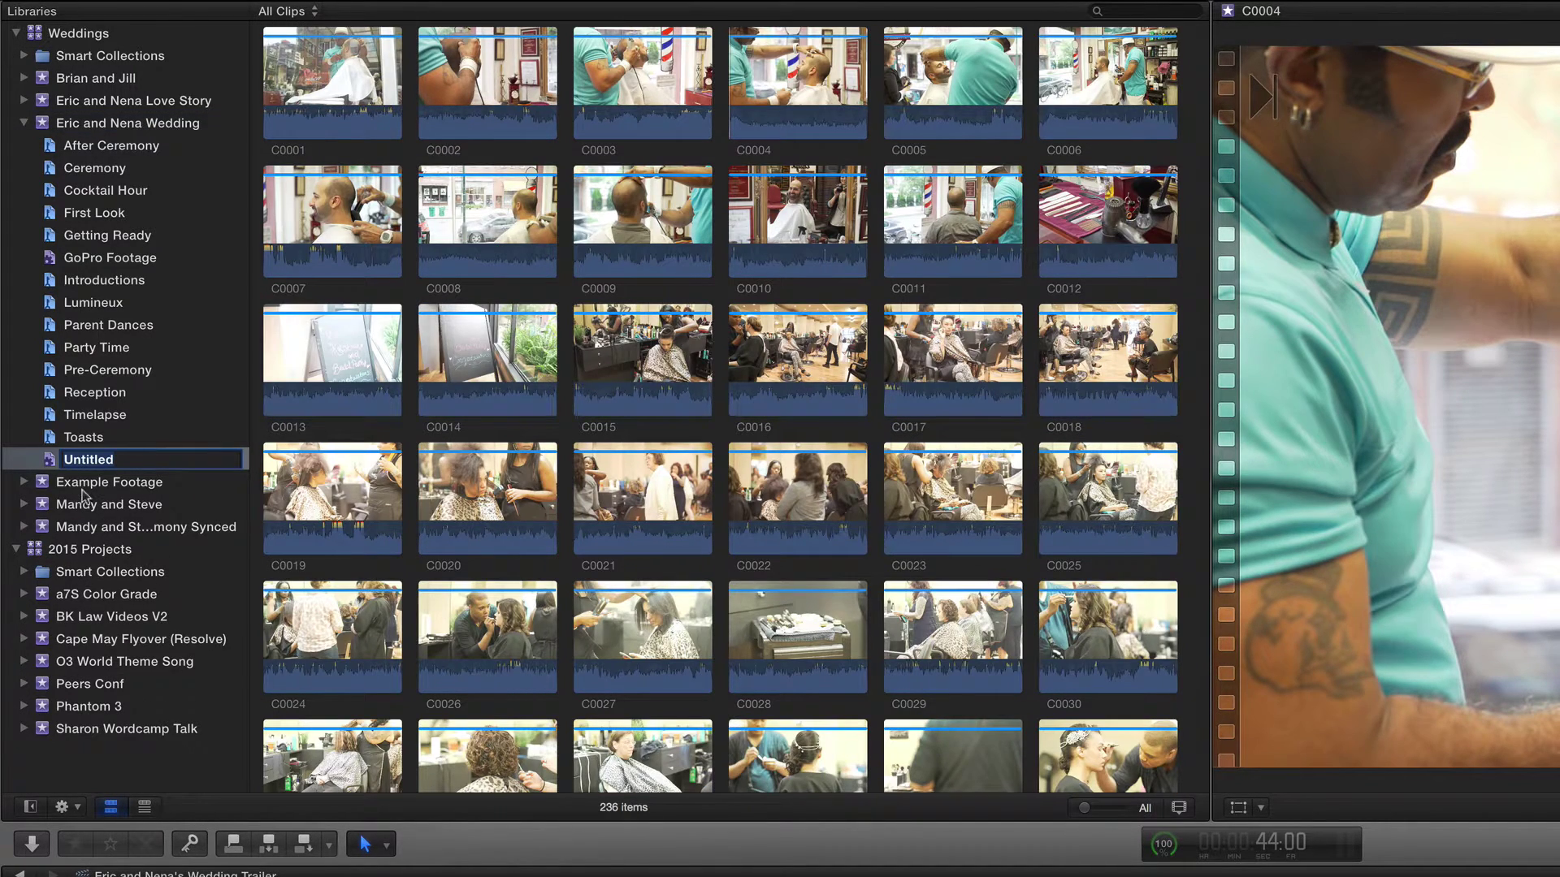
Rename the Untitled collection to 'Camera 1' and scroll through its 236 clips
type("Camera 1")
key("Return")
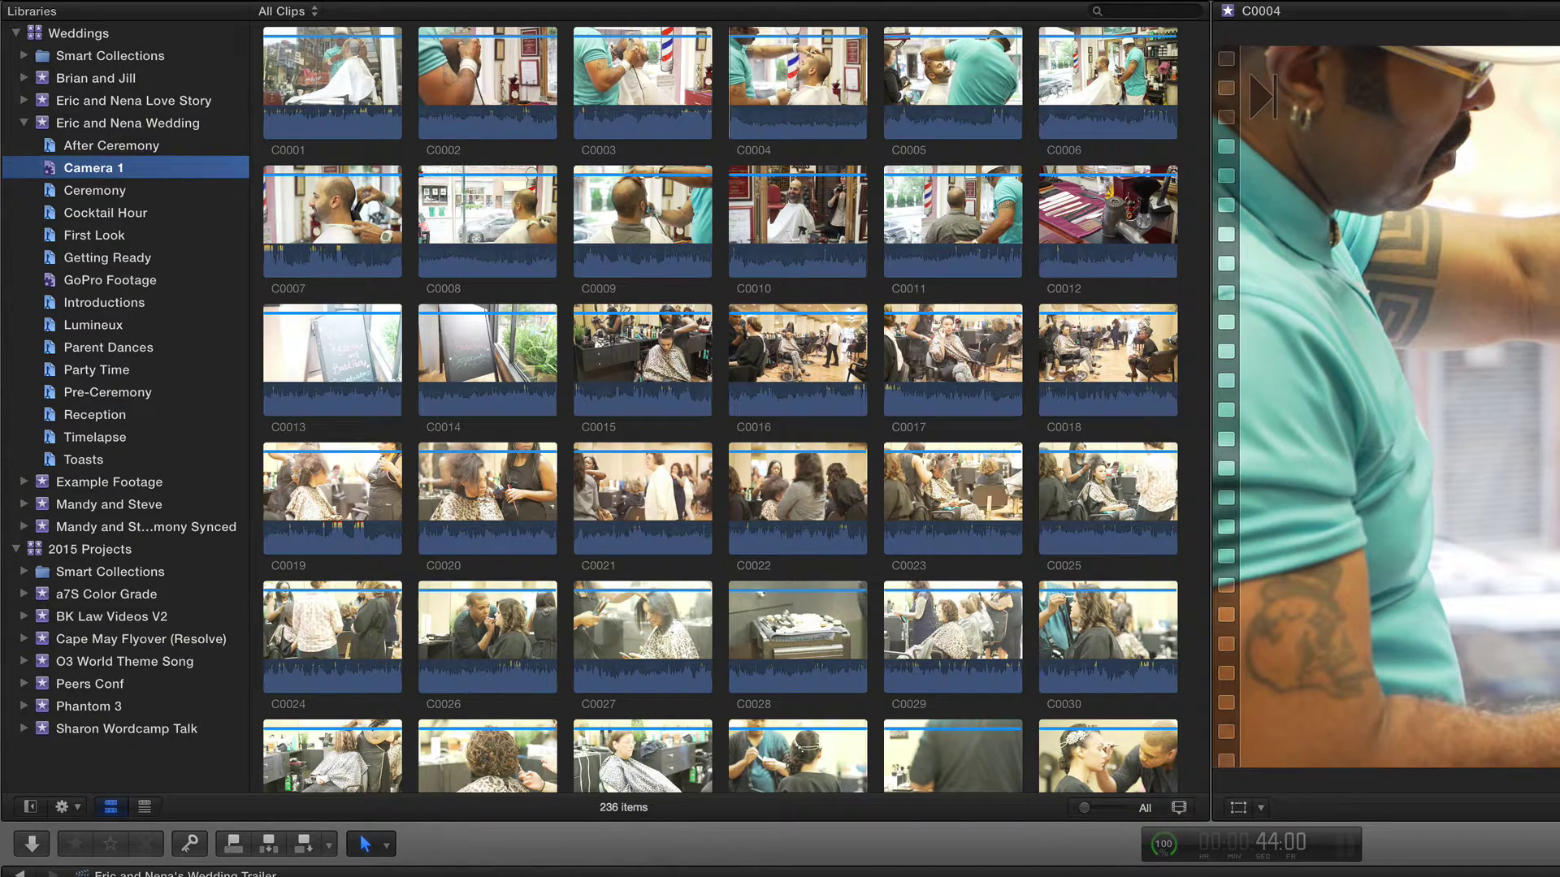
scroll(601, 555, "down", 10)
scroll(601, 555, "down", 15)
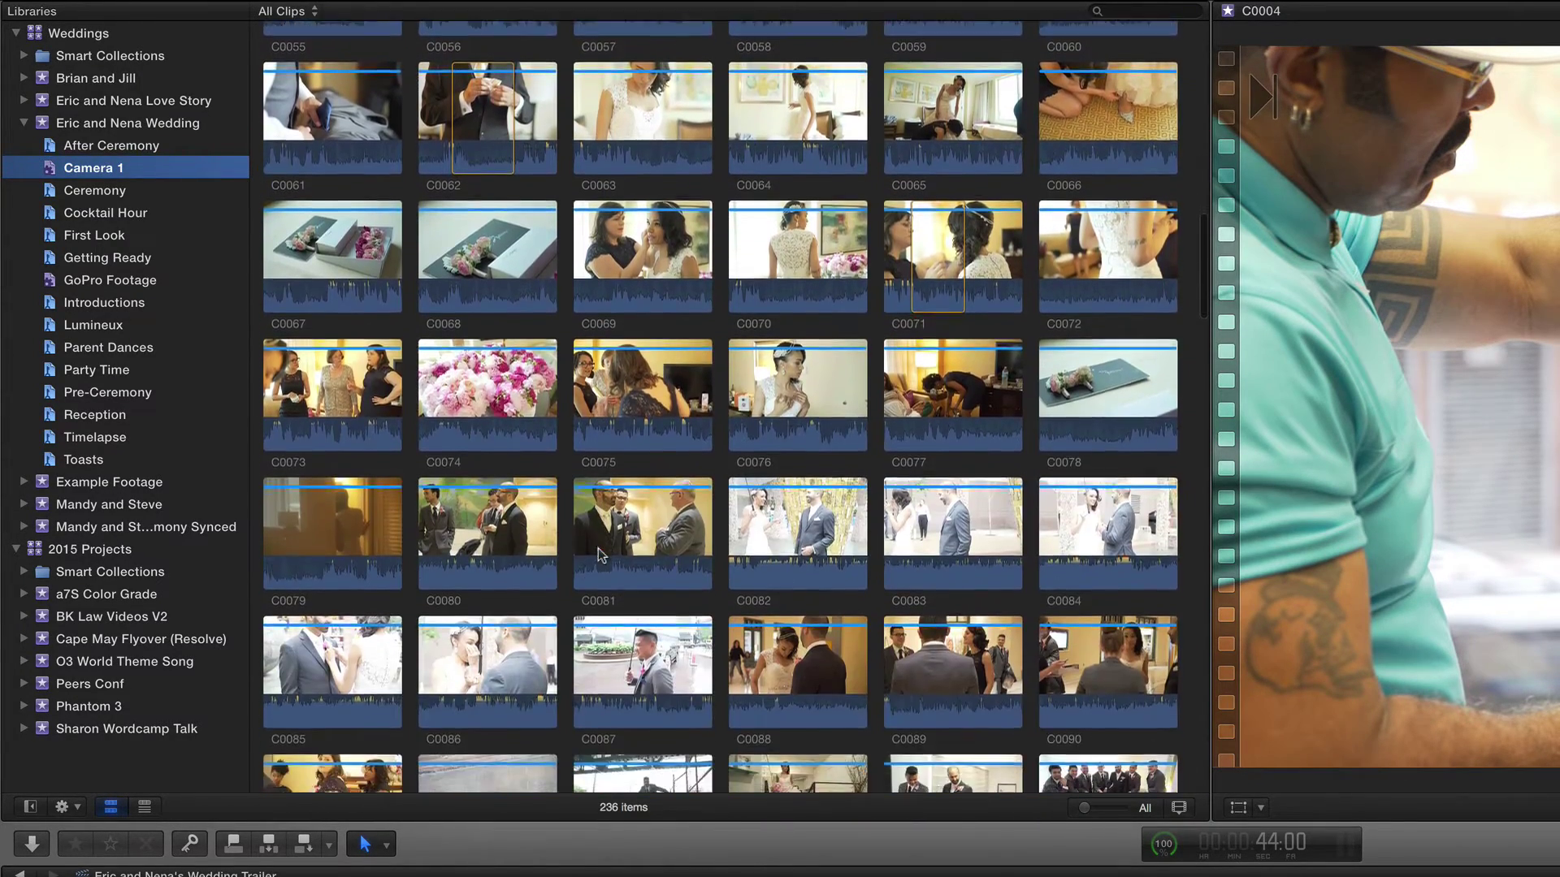
scroll(601, 554, "down", 2)
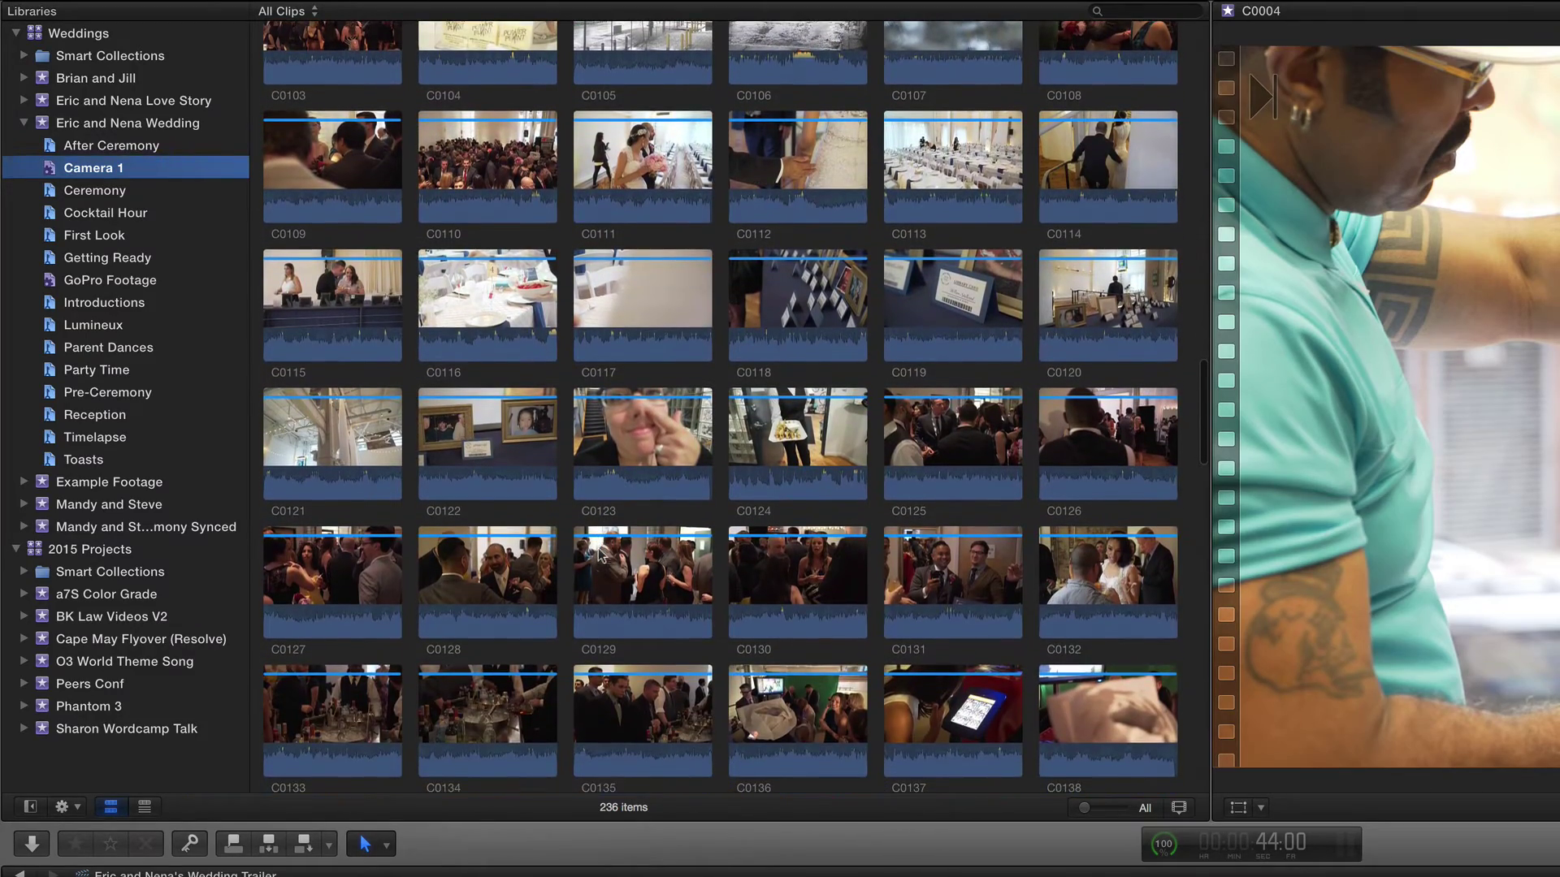
scroll(600, 555, "down", 9)
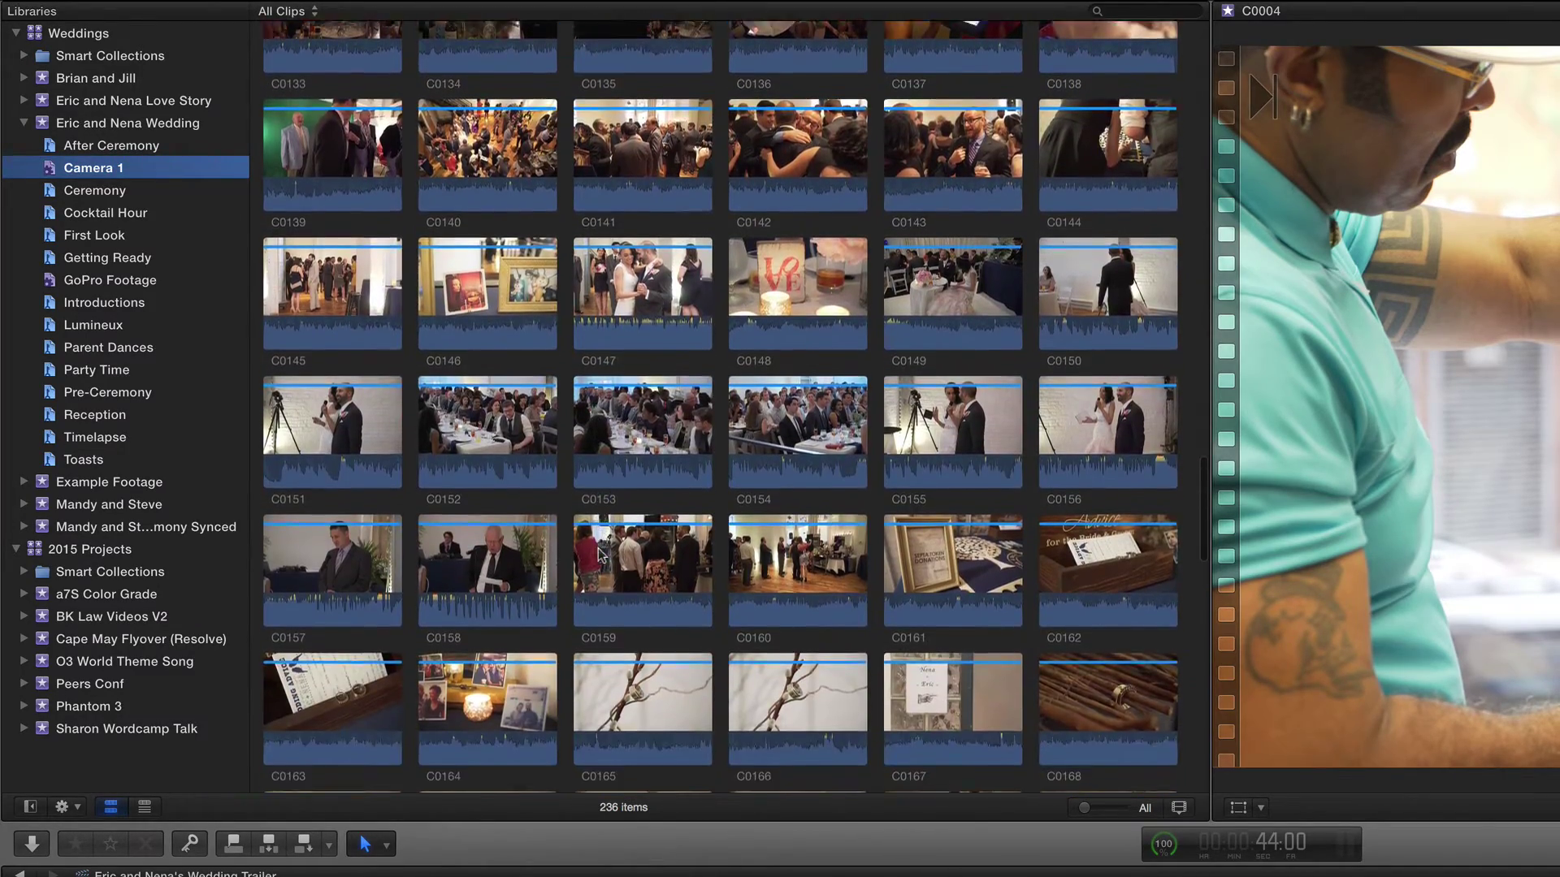
scroll(598, 548, "down", 1)
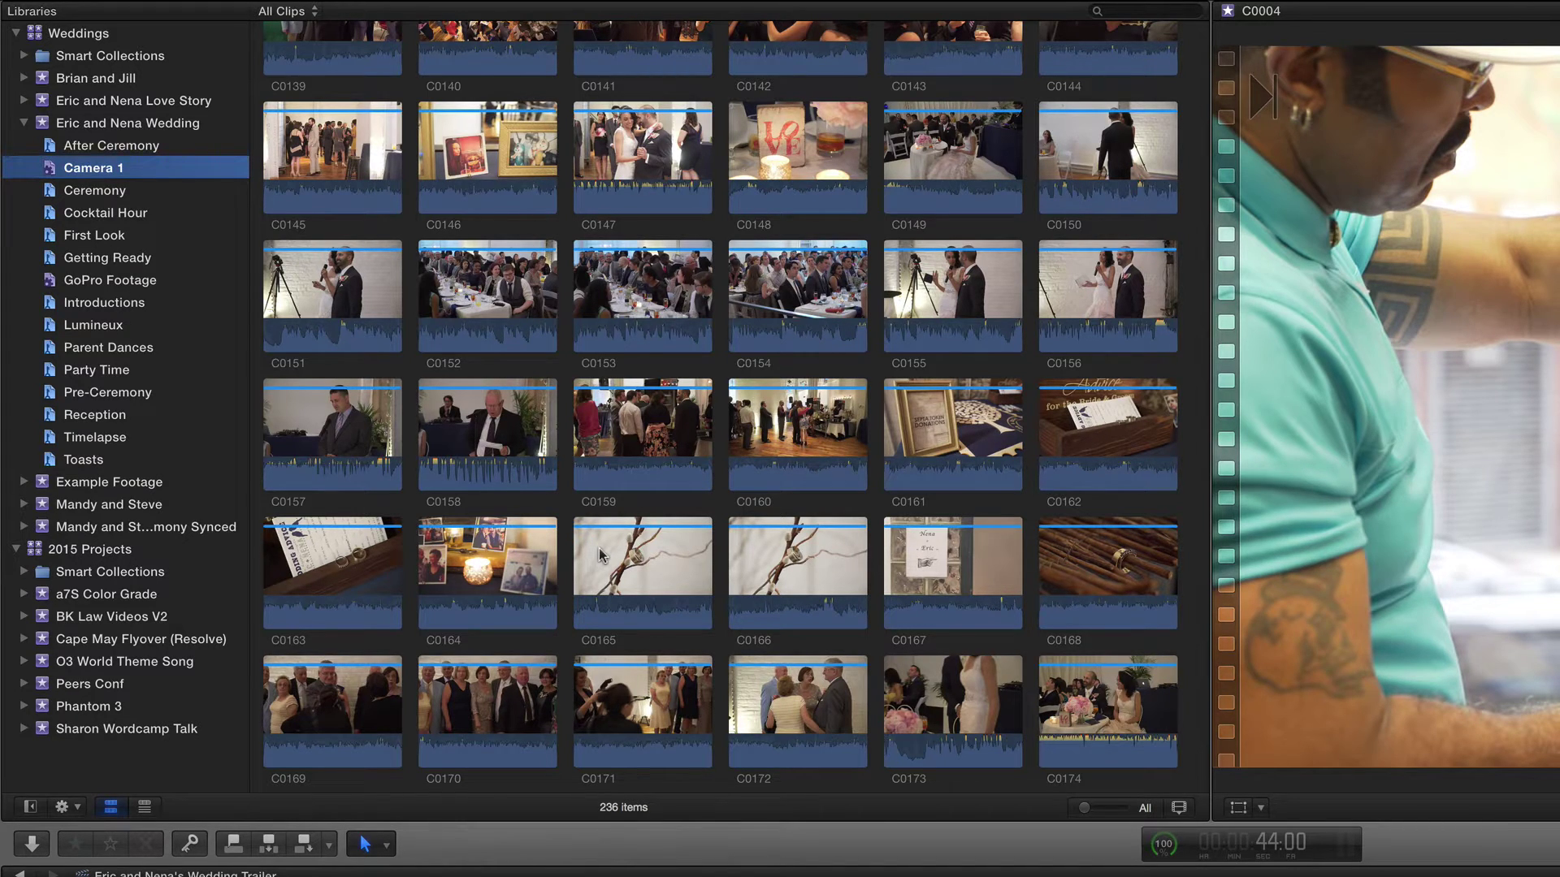
Mark ranges in clips C0165, C0179 and C0189 as favorites
left_click(619, 573)
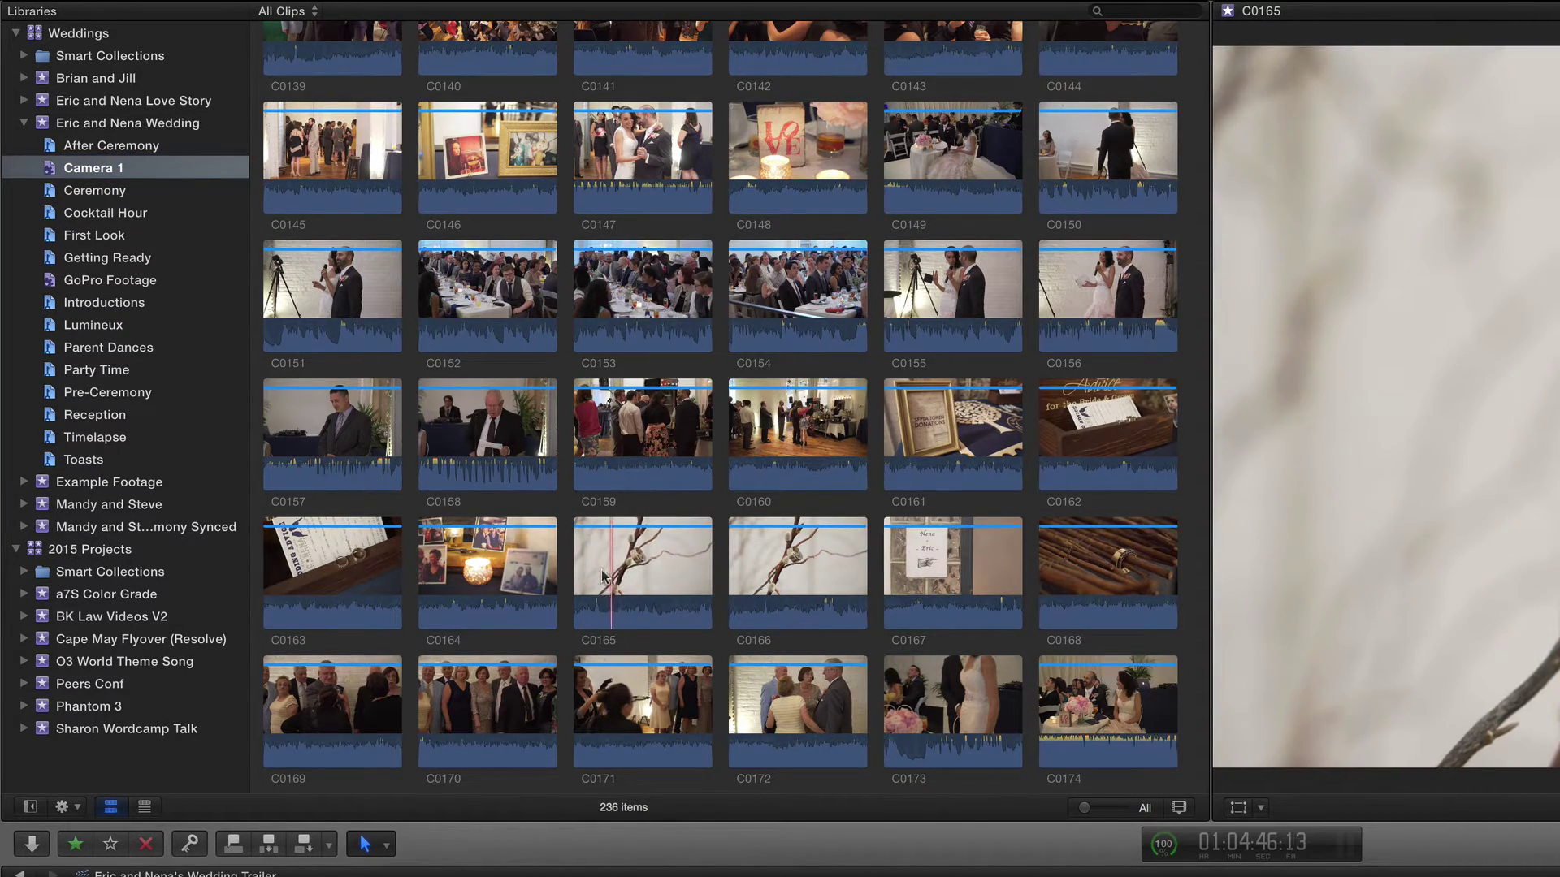
key("i")
key("o")
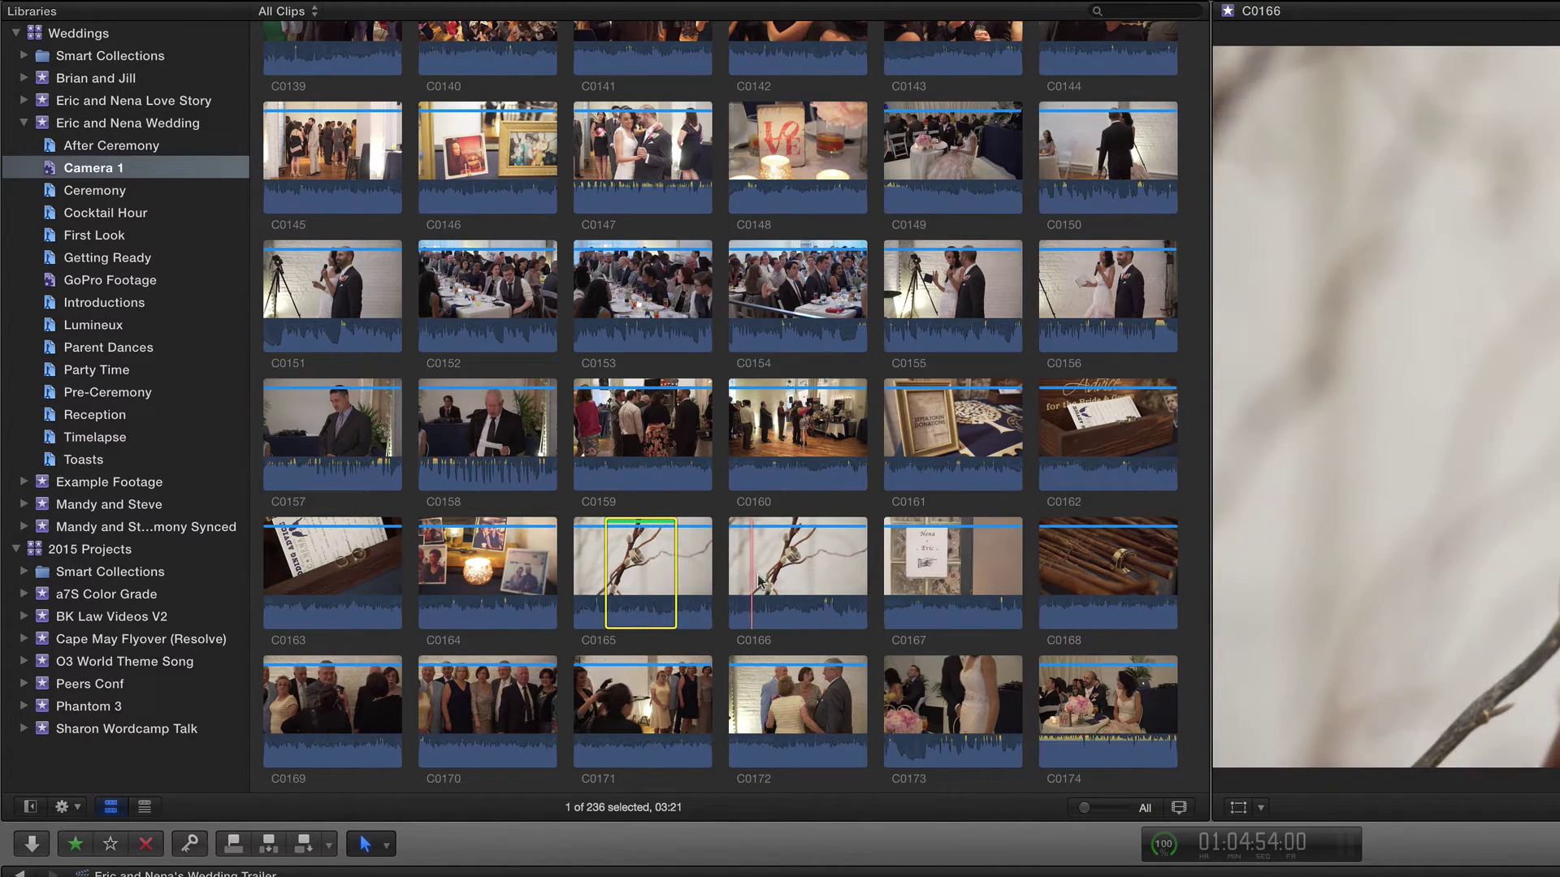
scroll(795, 686, "down", 2)
scroll(795, 687, "down", 1)
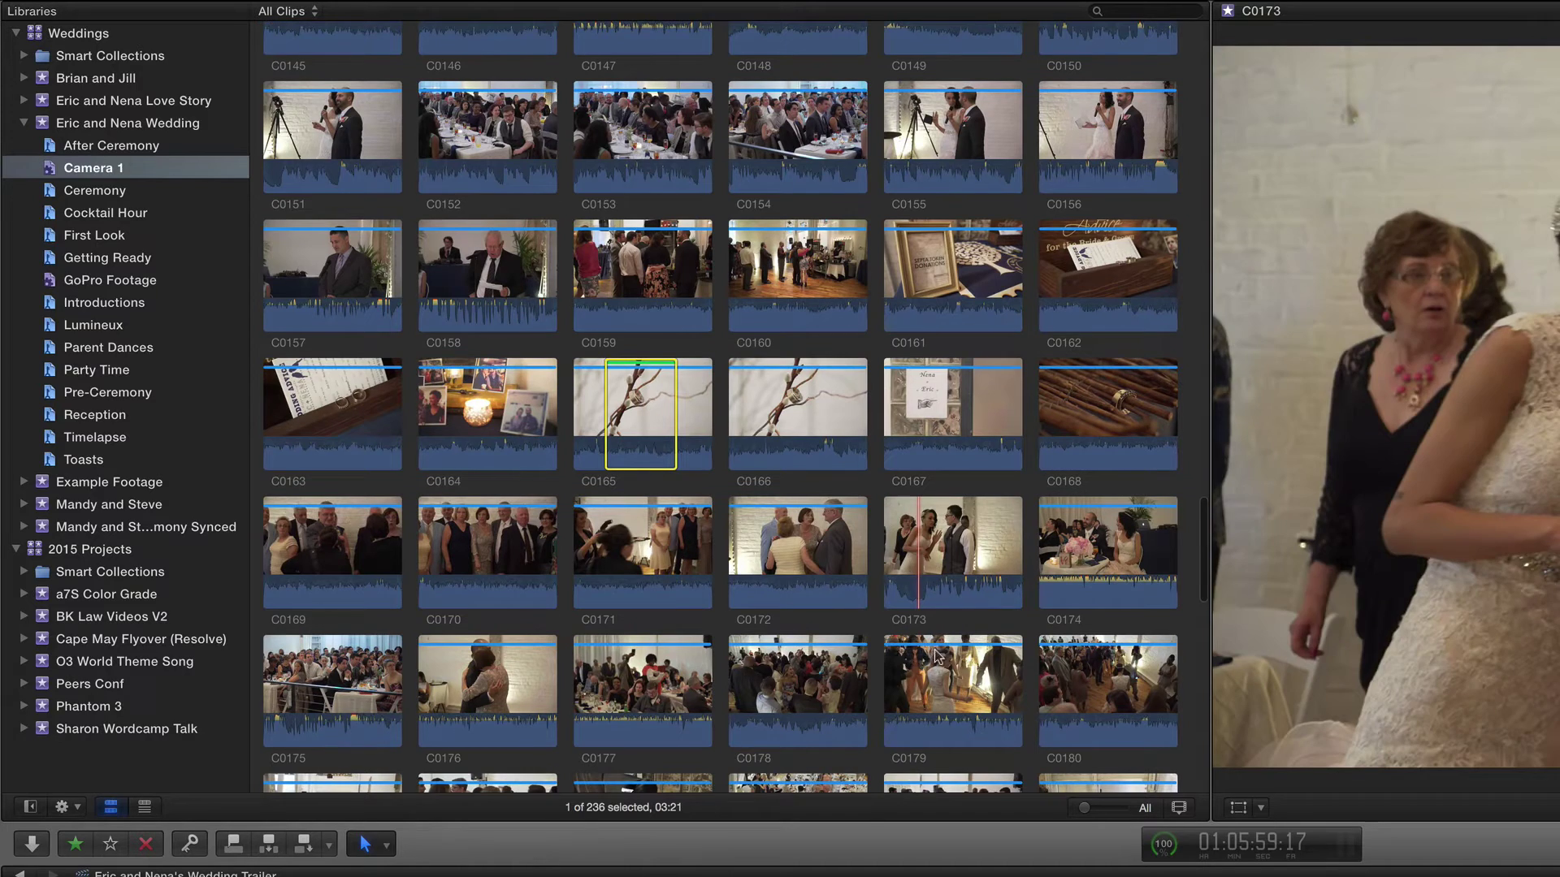
key("i")
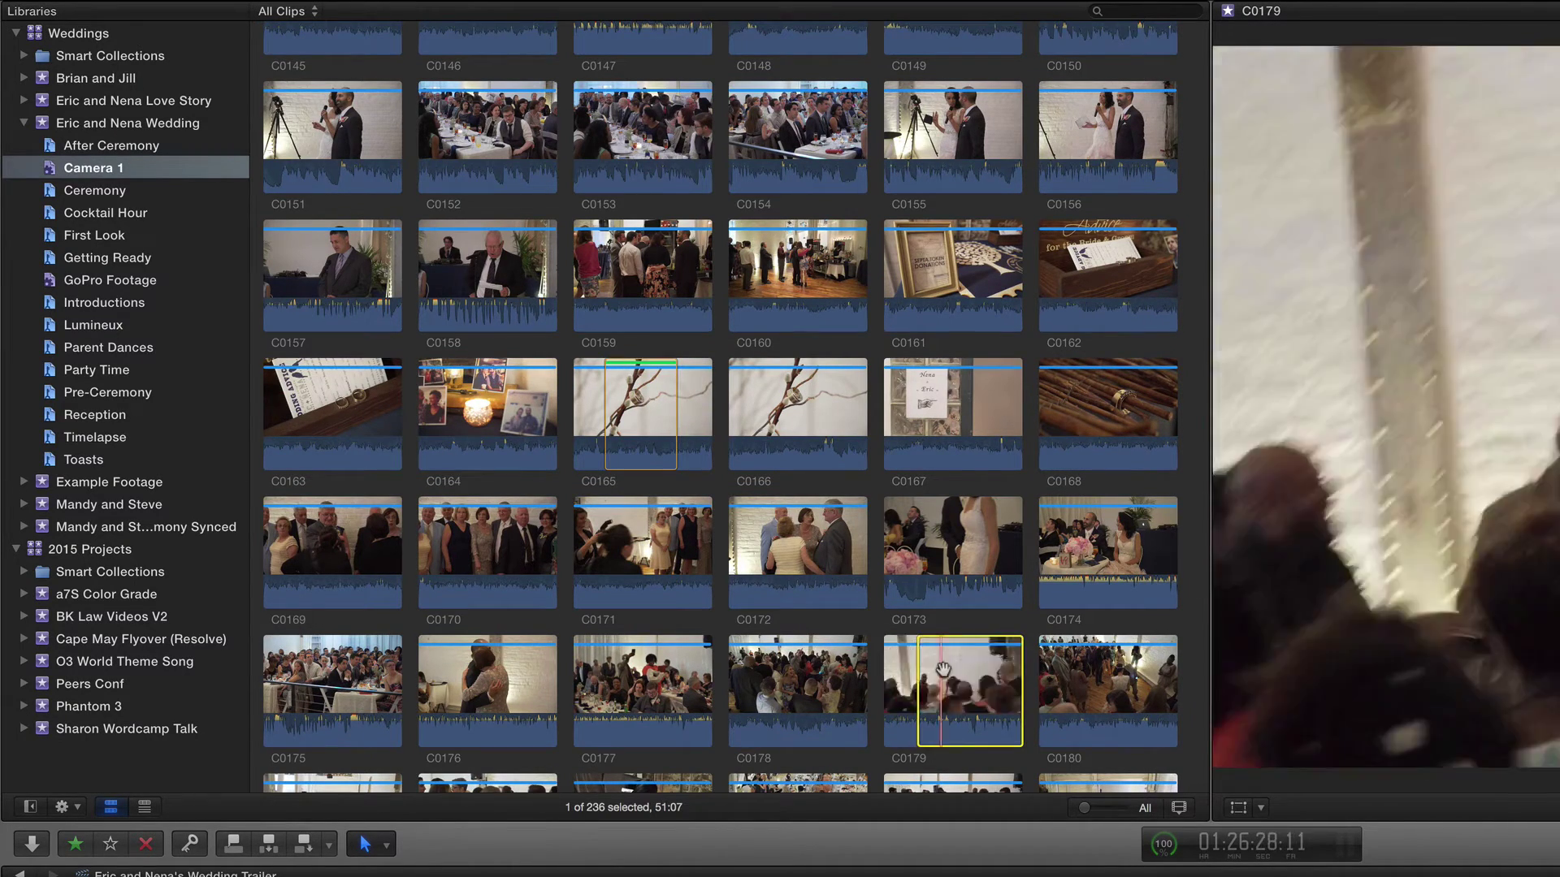
key("o")
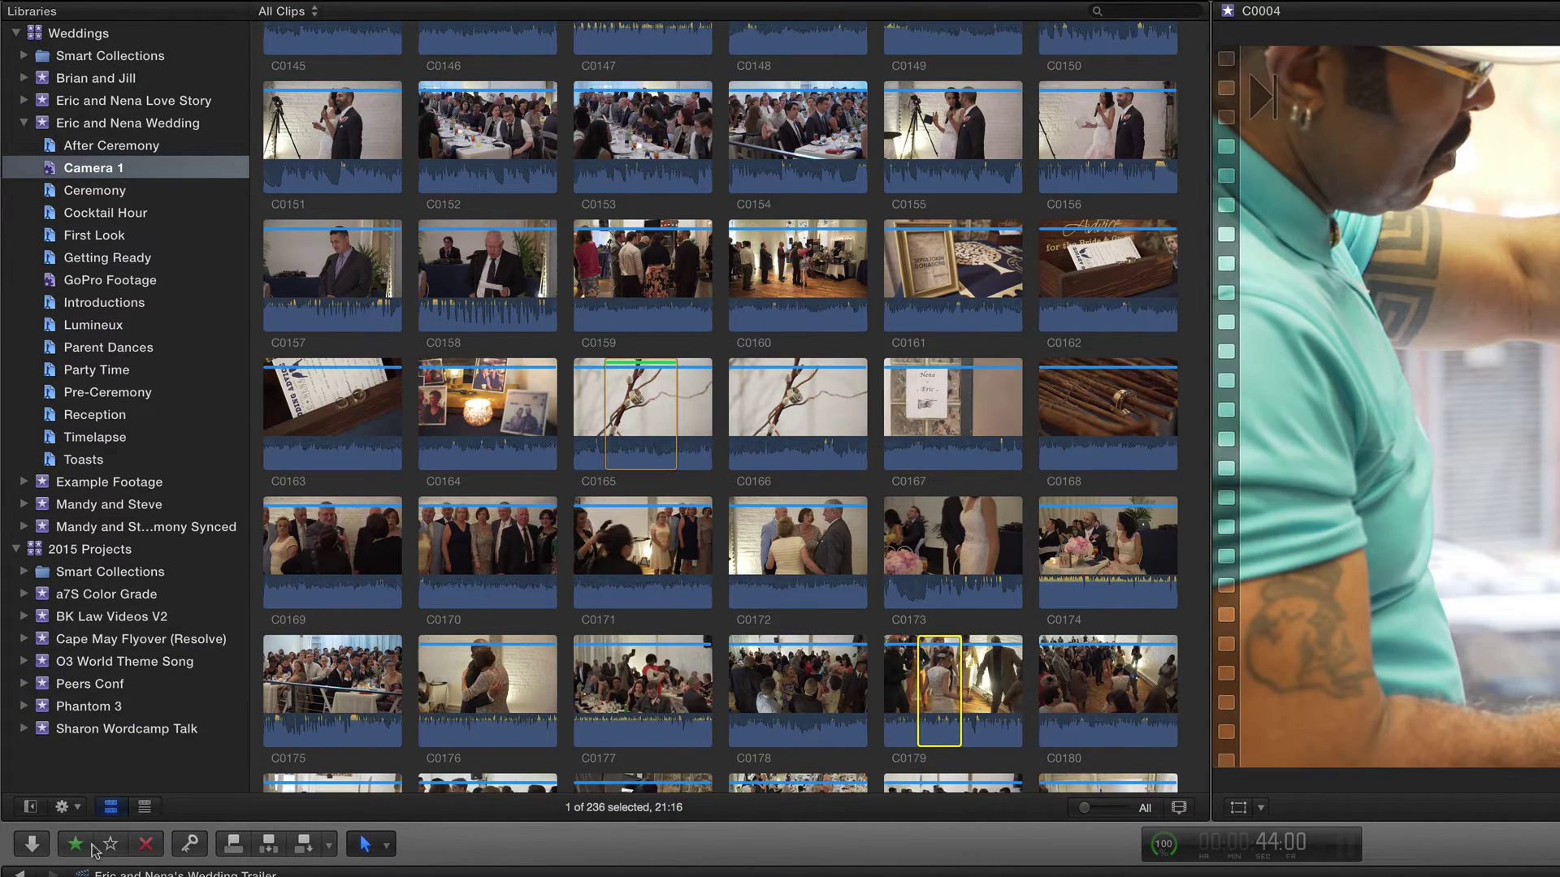
left_click(78, 847)
scroll(687, 606, "down", 5)
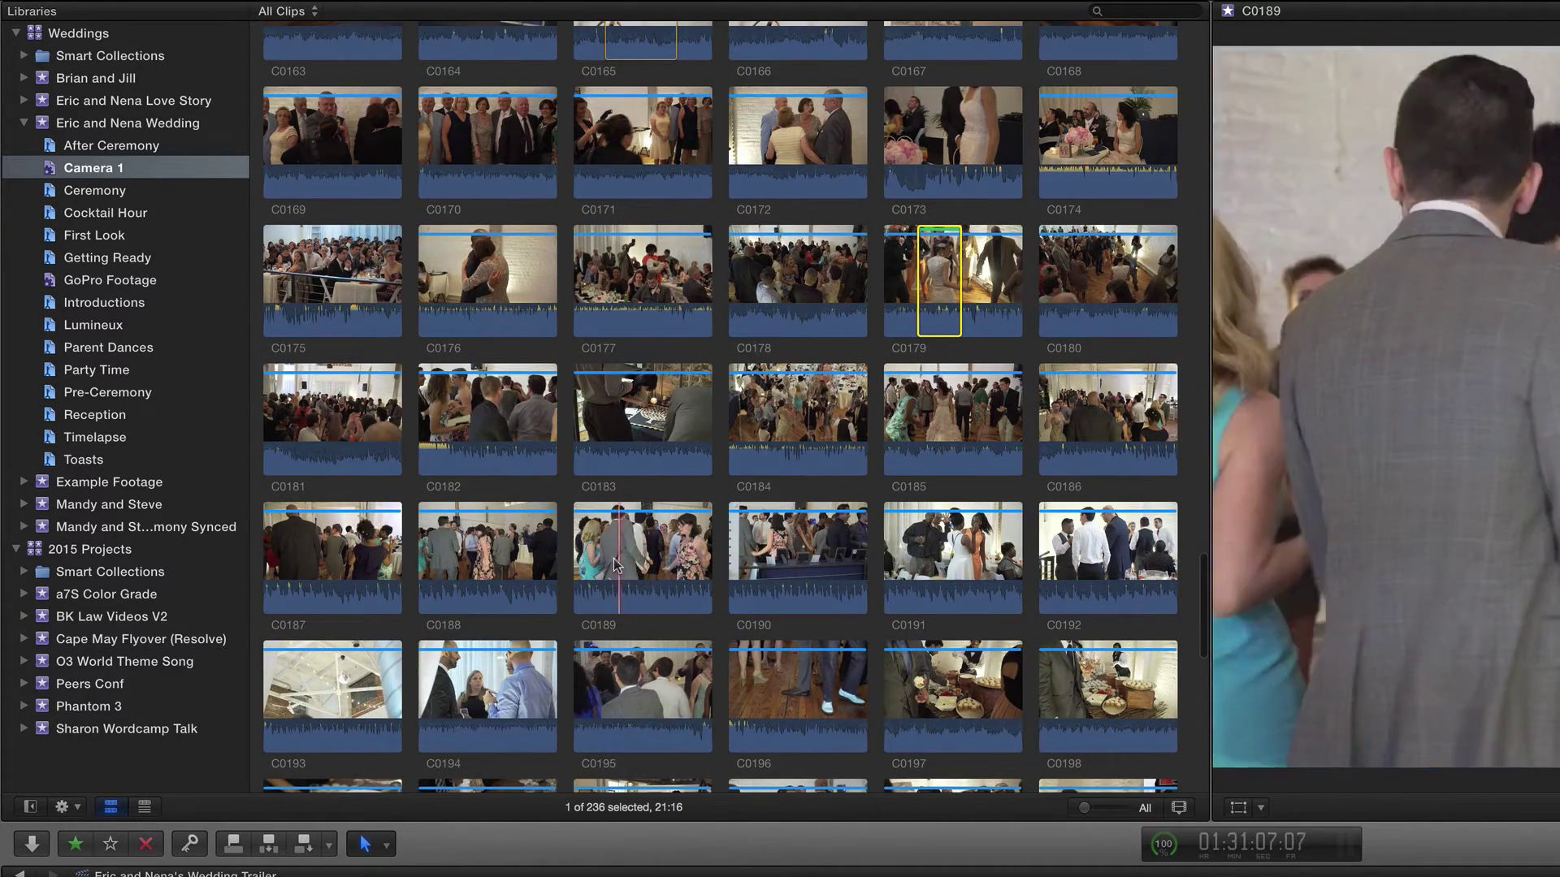
left_click_drag(614, 564, 666, 564)
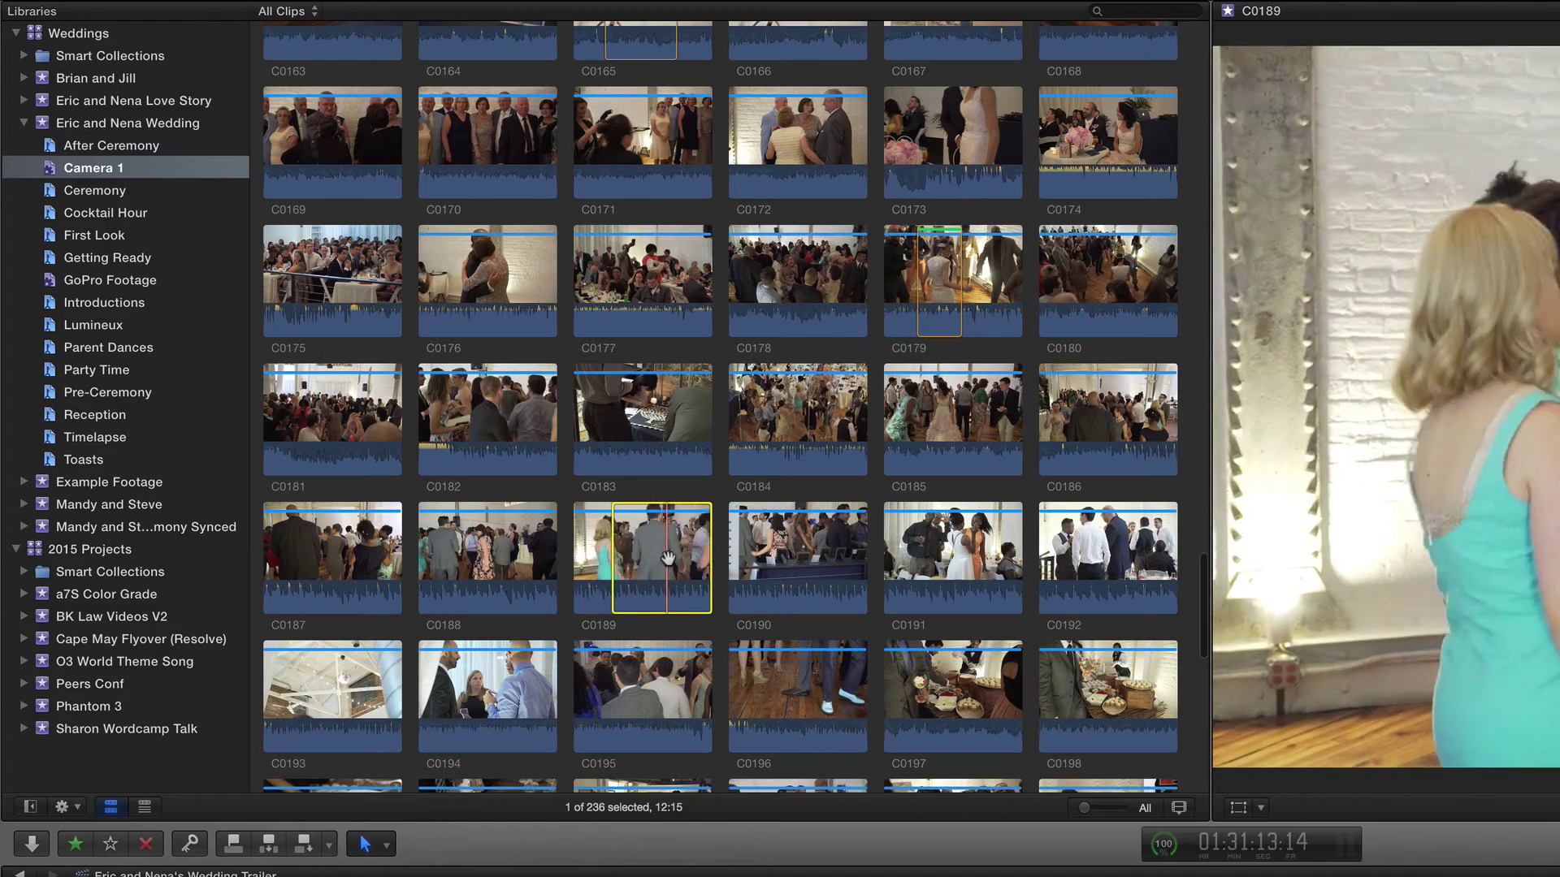
key("f")
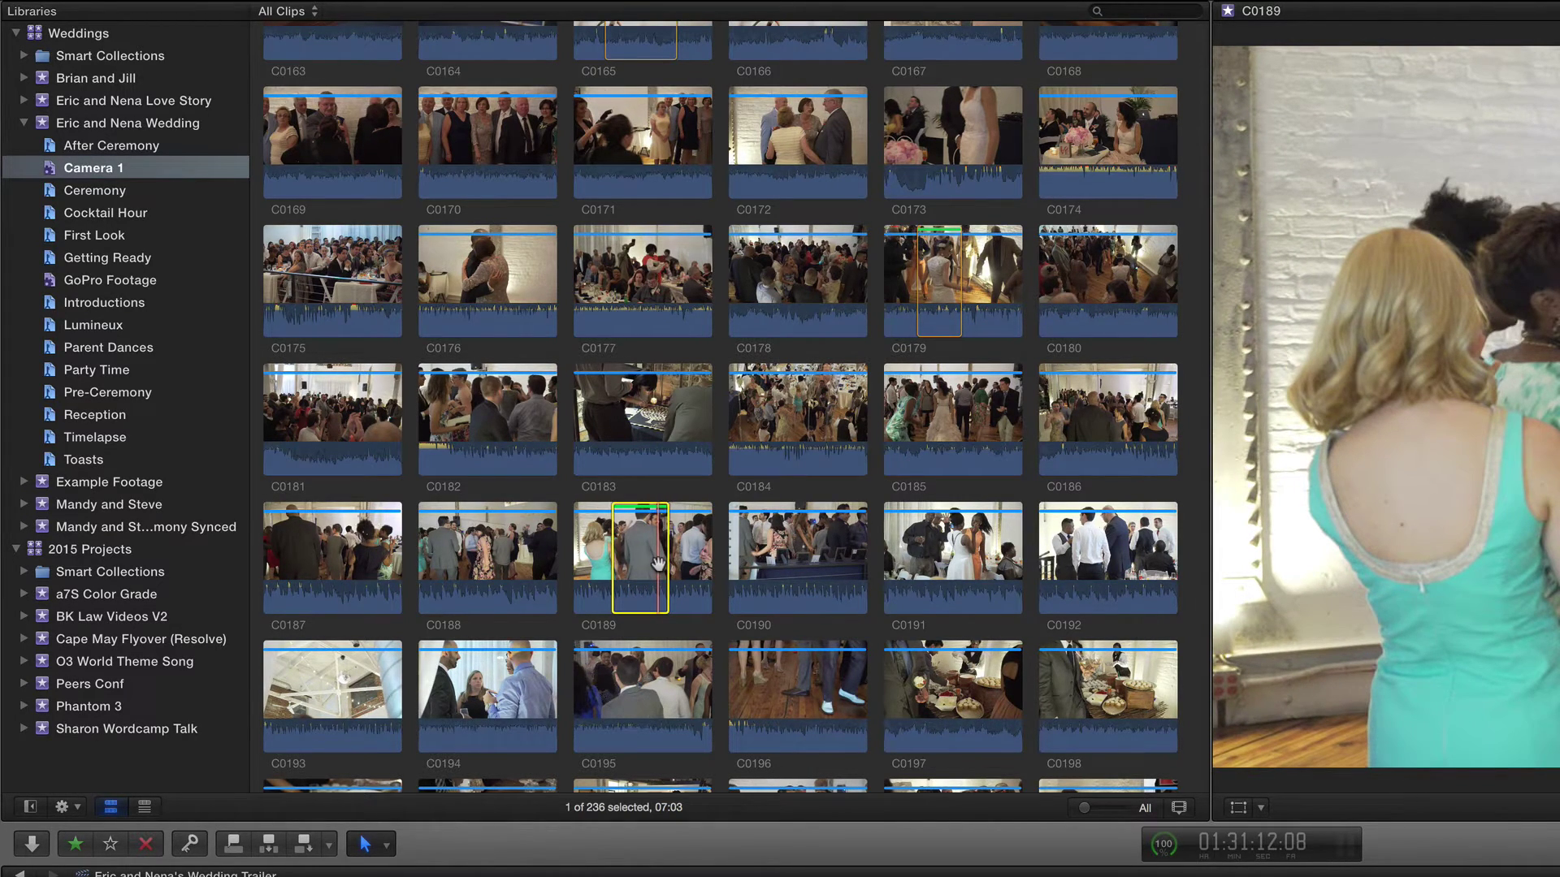
Show only favorite clips in the browser and select all three
left_click(288, 11)
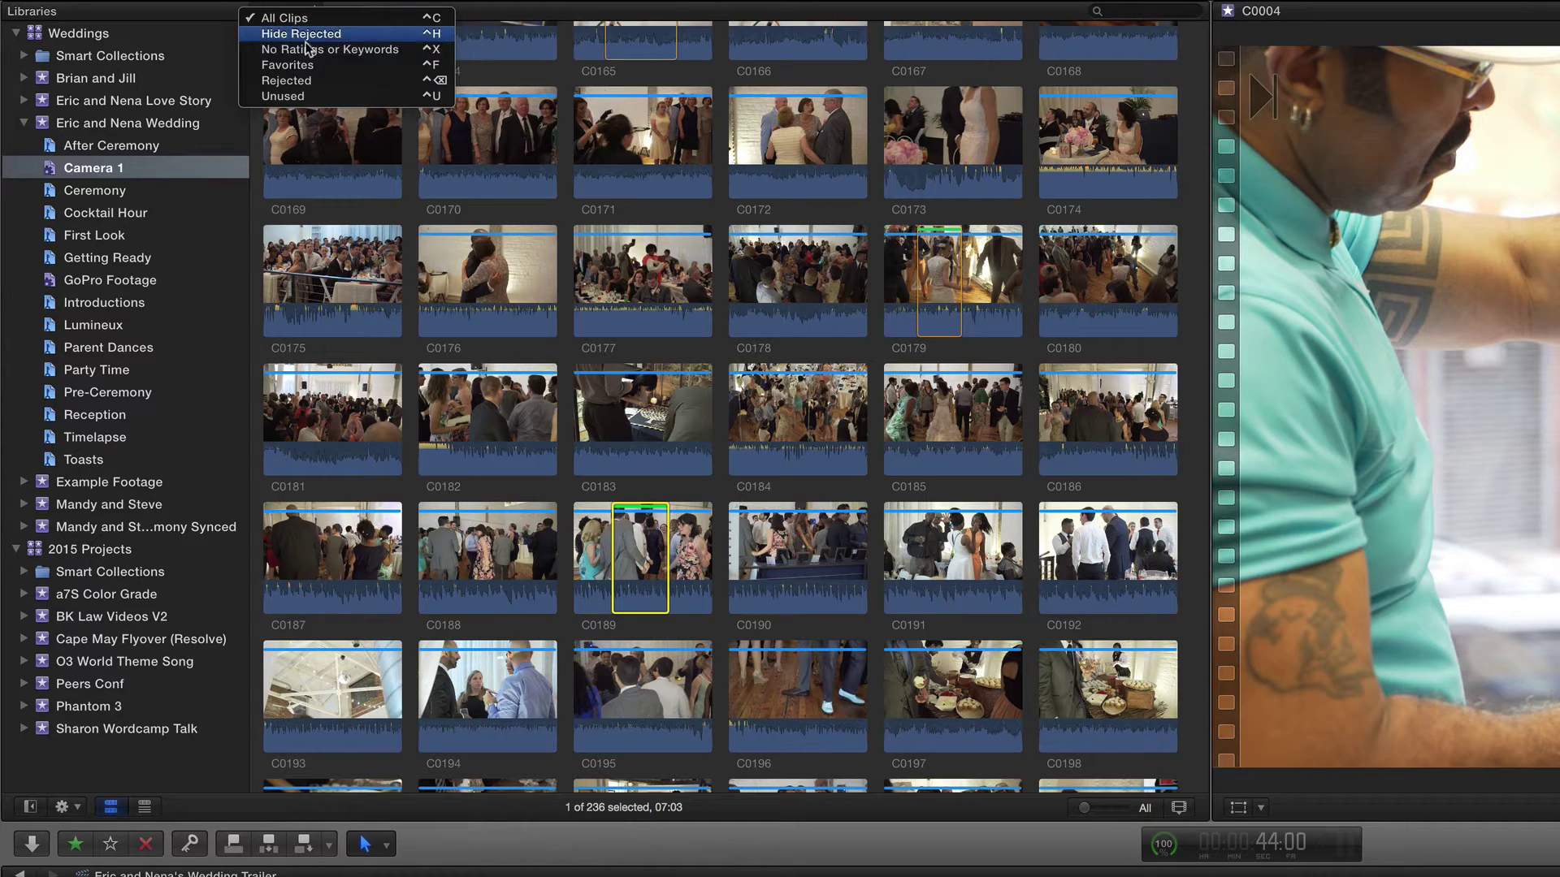
left_click(329, 64)
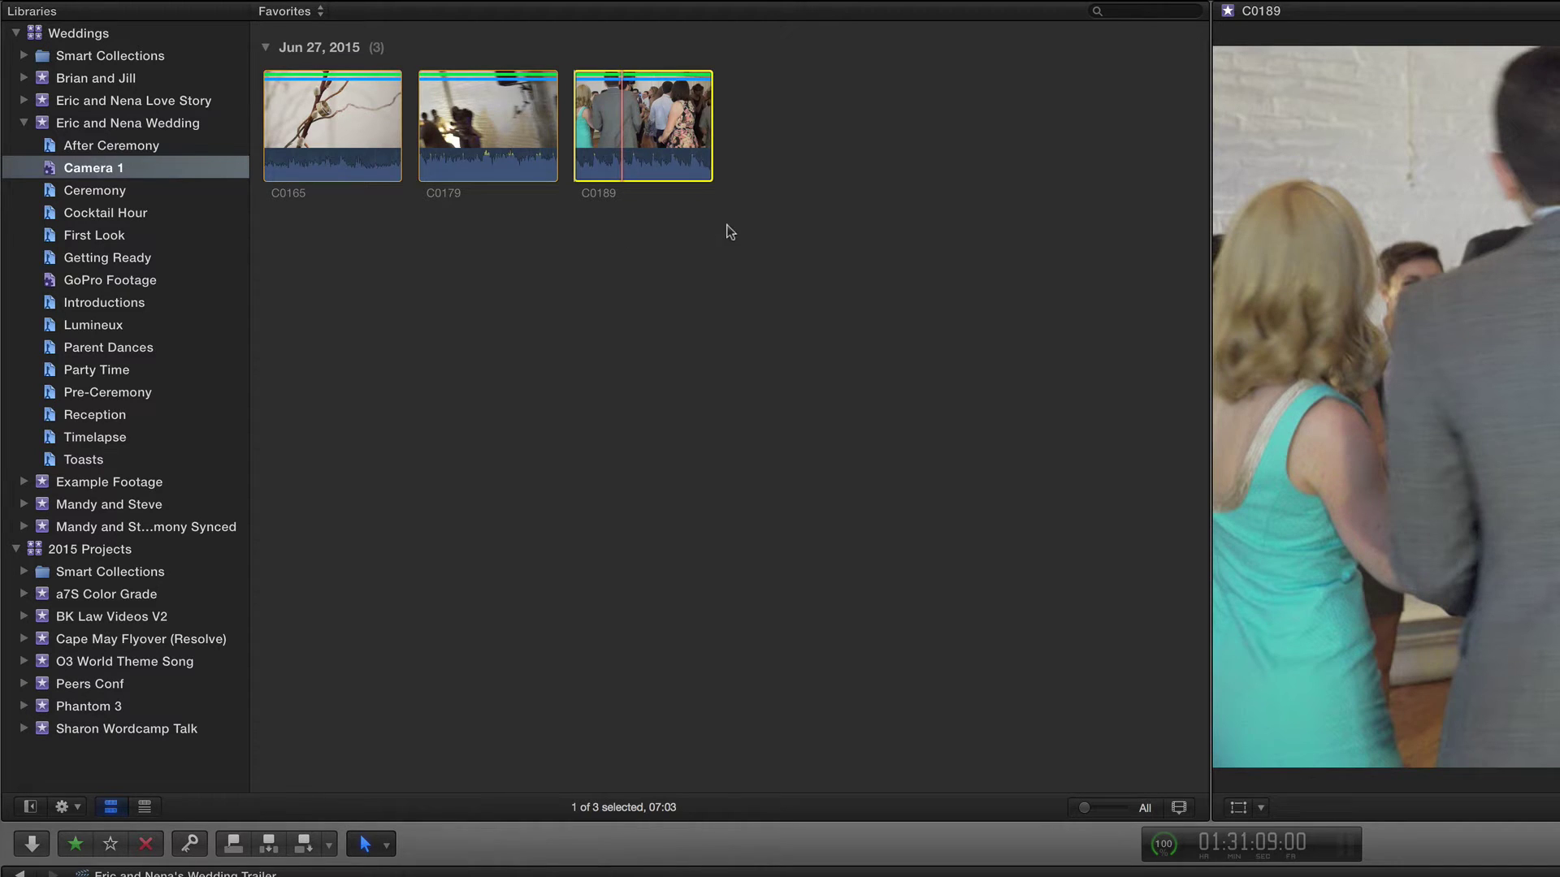
left_click_drag(728, 233, 263, 72)
Transcode the three selected favorite clips with Create proxy media enabled
right_click(463, 135)
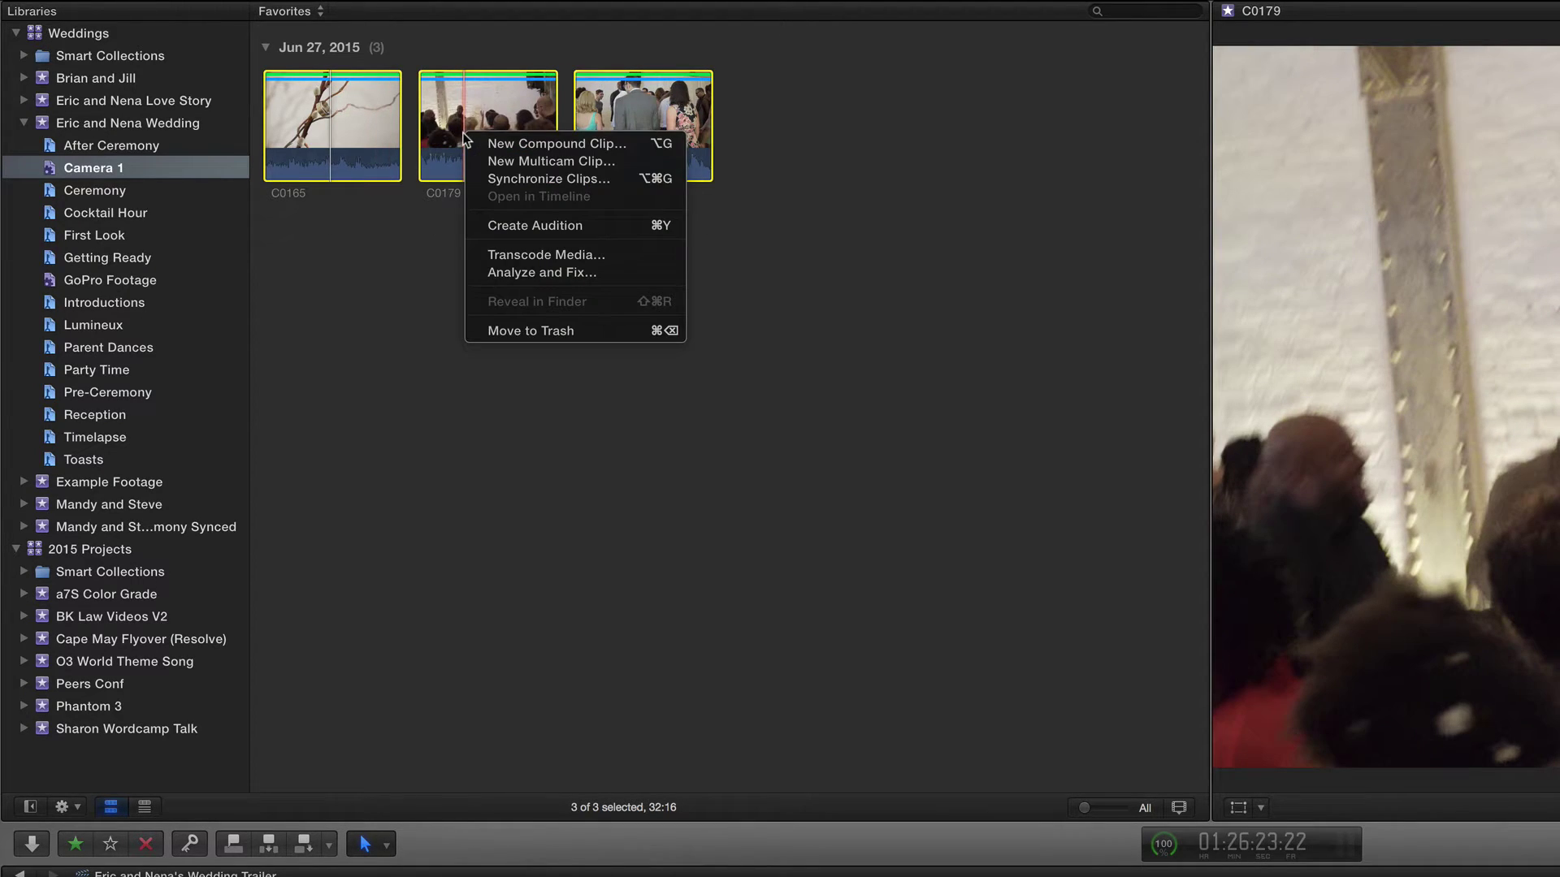
left_click(560, 255)
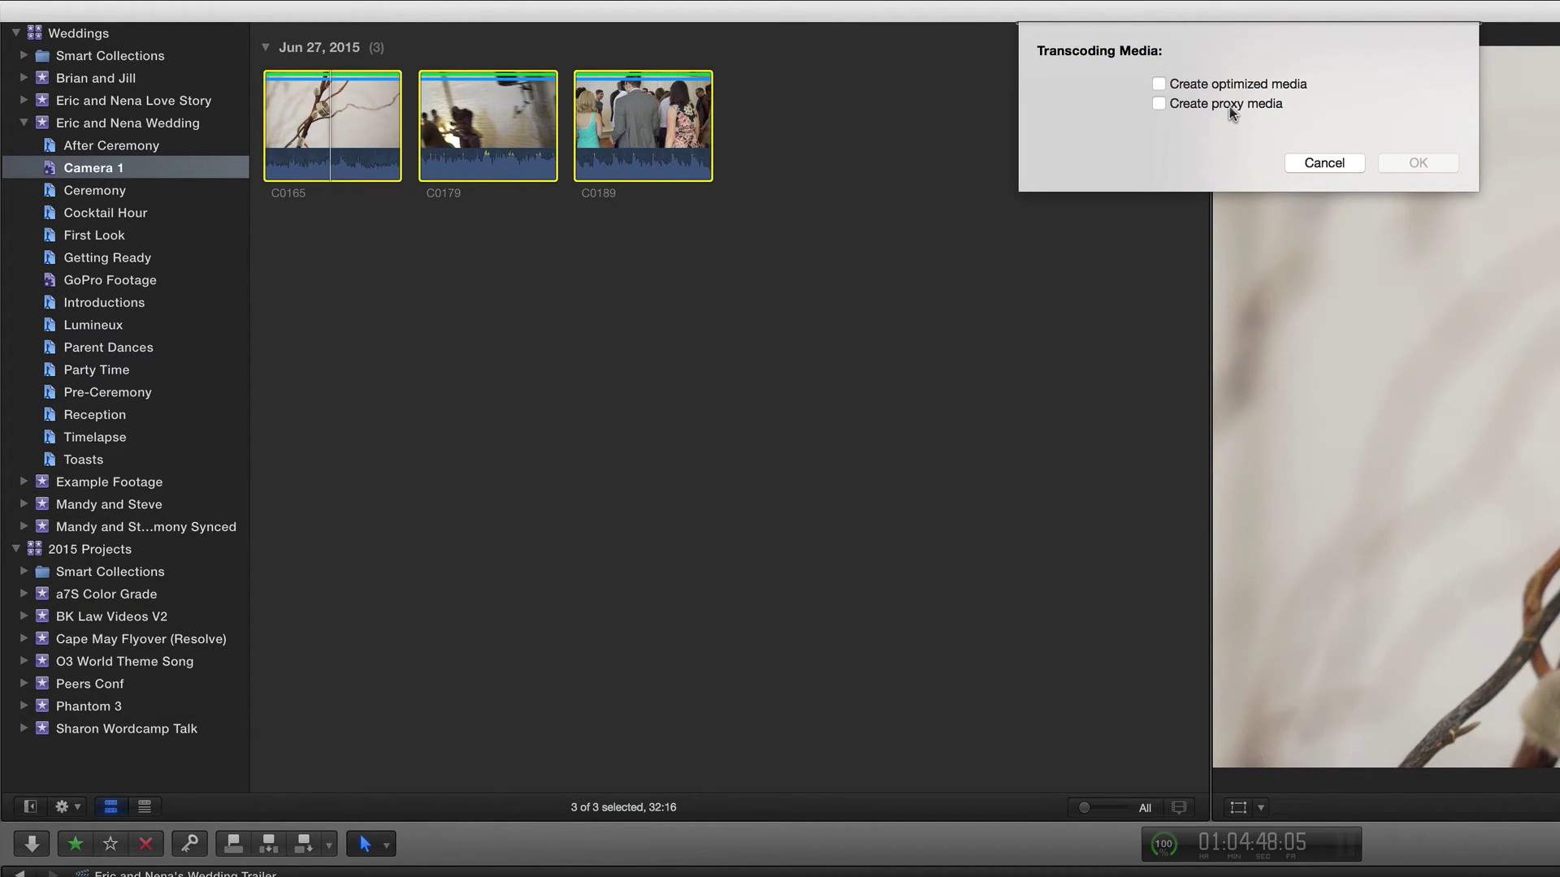
left_click(1221, 102)
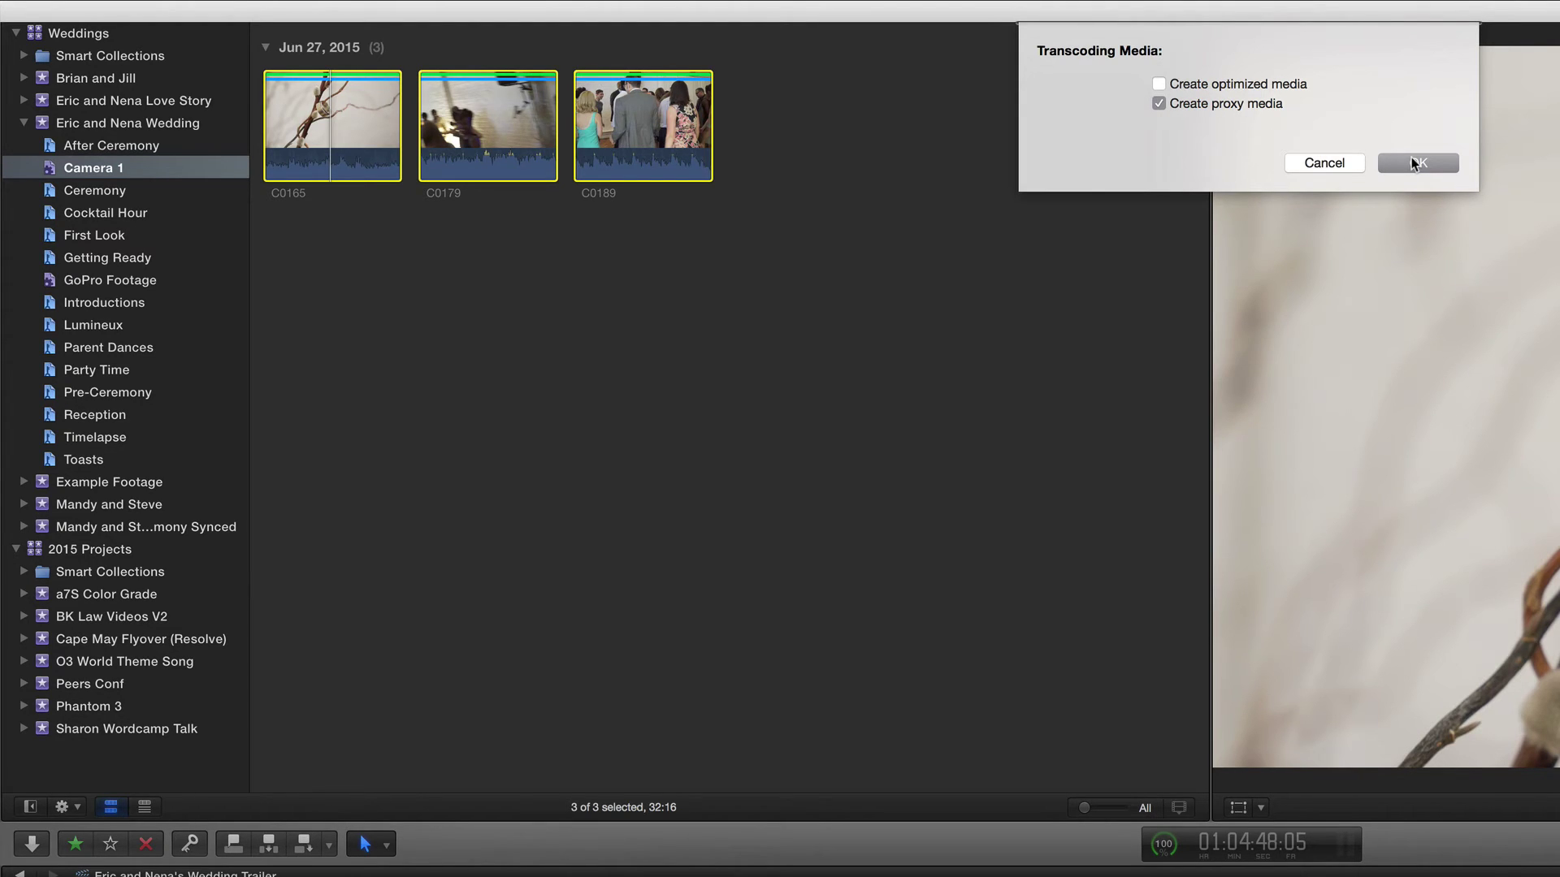